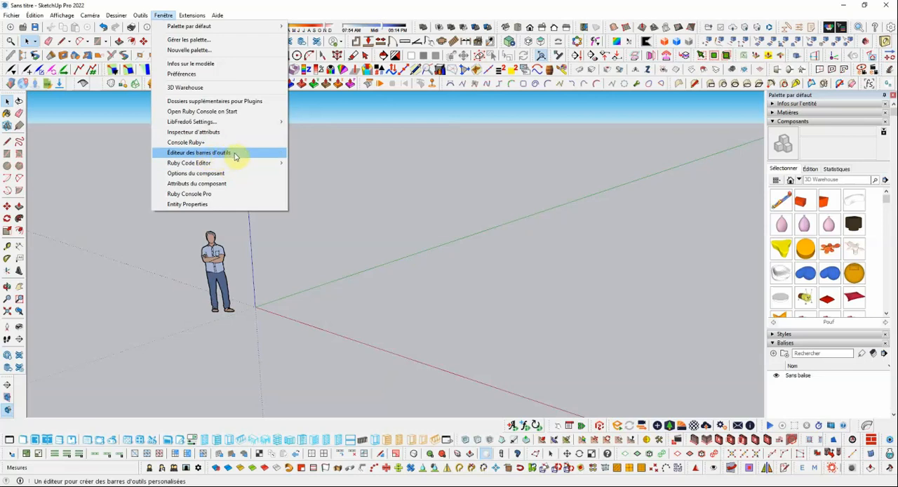
Step: Open the toolbar editor and create a new custom toolbar
click(235, 154)
click(473, 100)
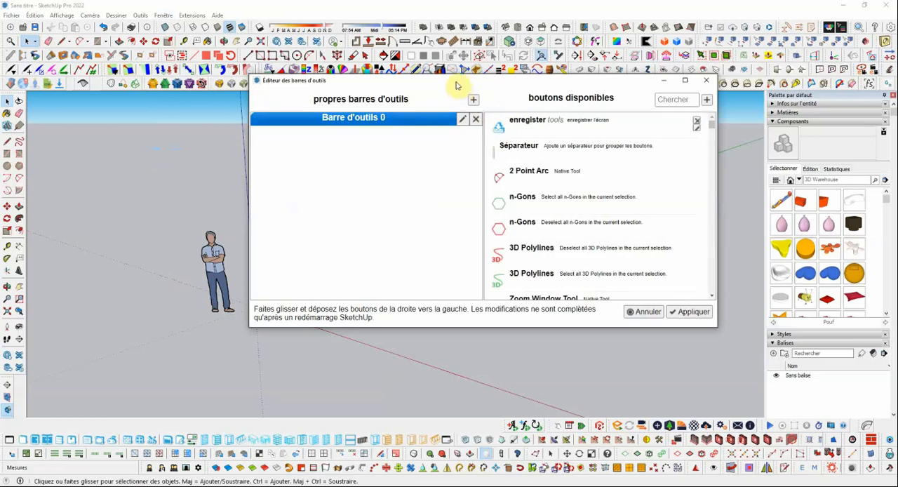
drag(456, 85, 429, 83)
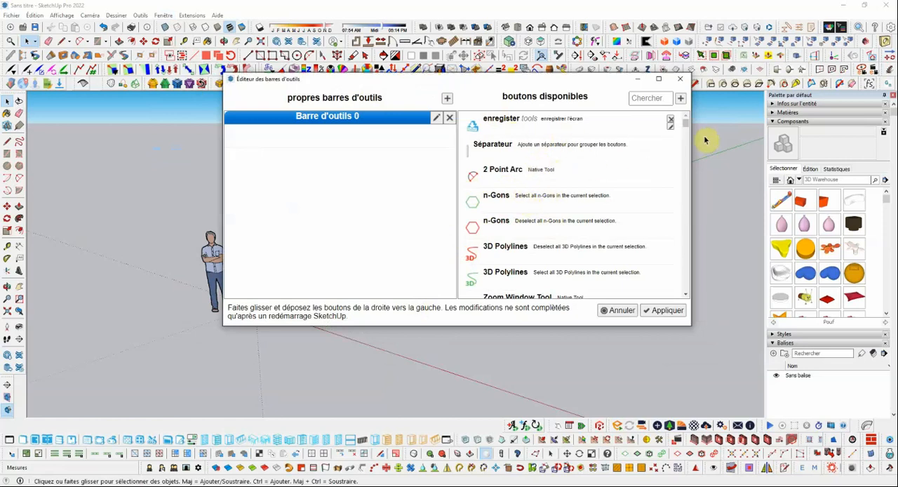
mouse_move(684, 124)
mouse_down()
mouse_move(689, 289)
mouse_move(678, 195)
mouse_move(685, 118)
mouse_up()
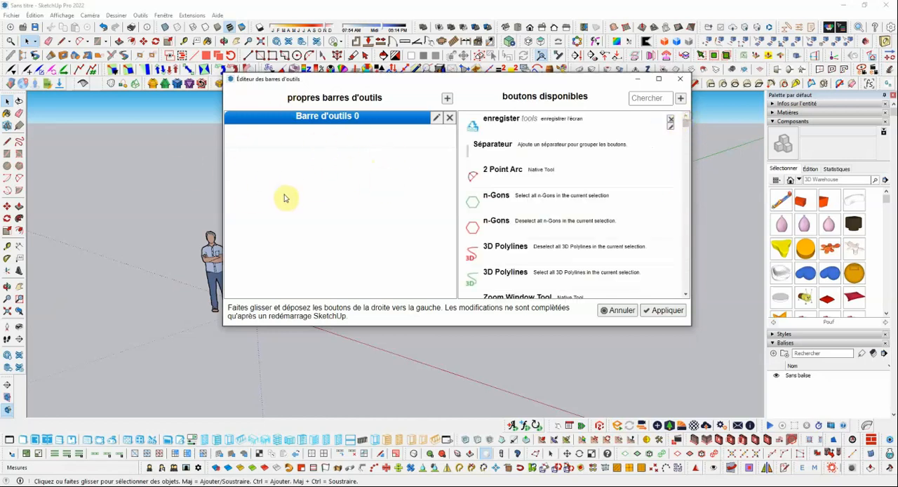
drag(362, 81, 400, 62)
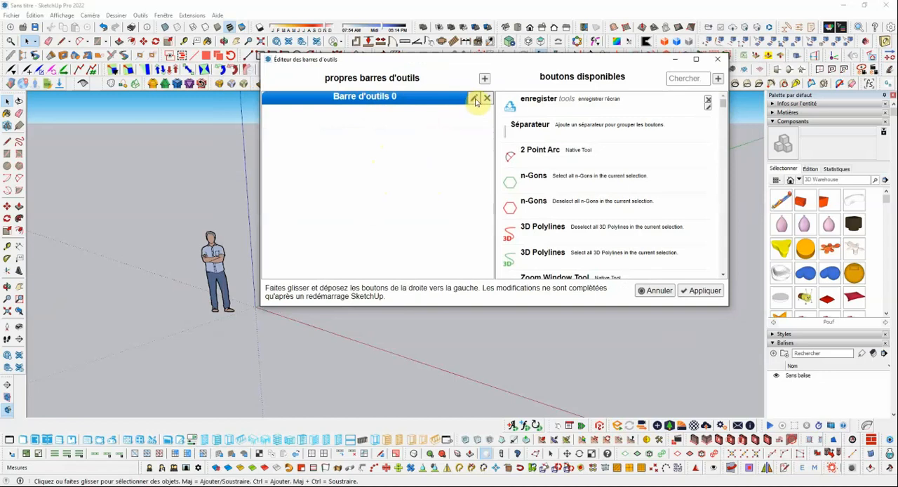
Step: Rename the new custom toolbar as "outils divers"
click(475, 99)
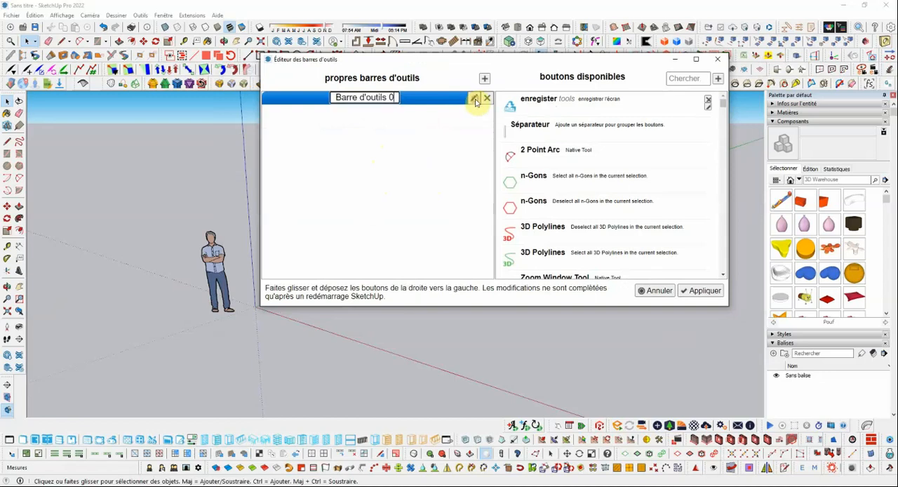
drag(391, 98, 293, 99)
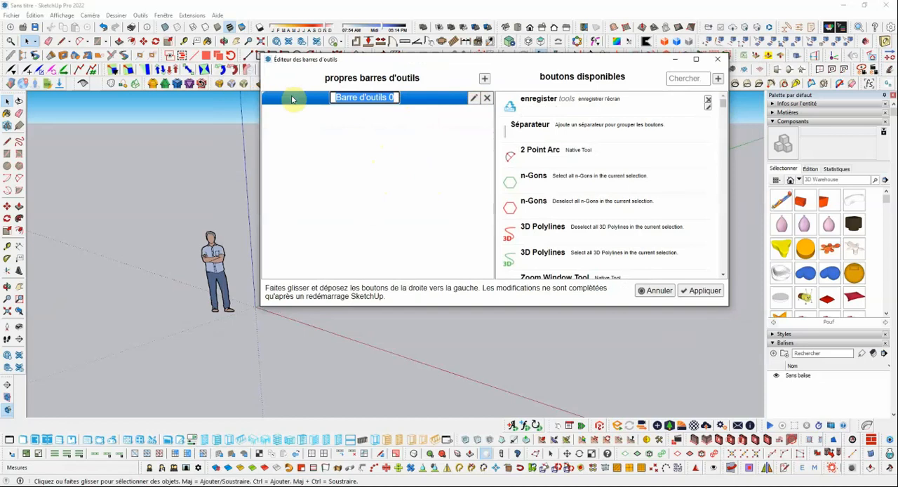
text(outils divers)
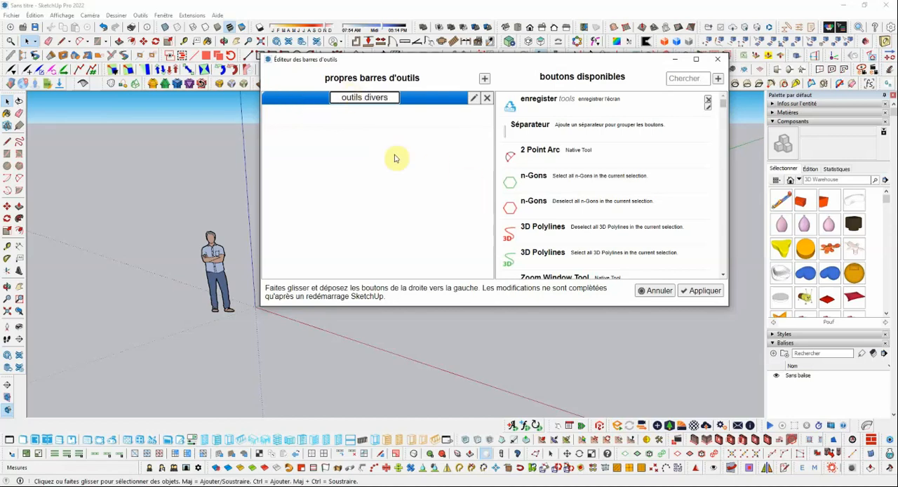
click(437, 106)
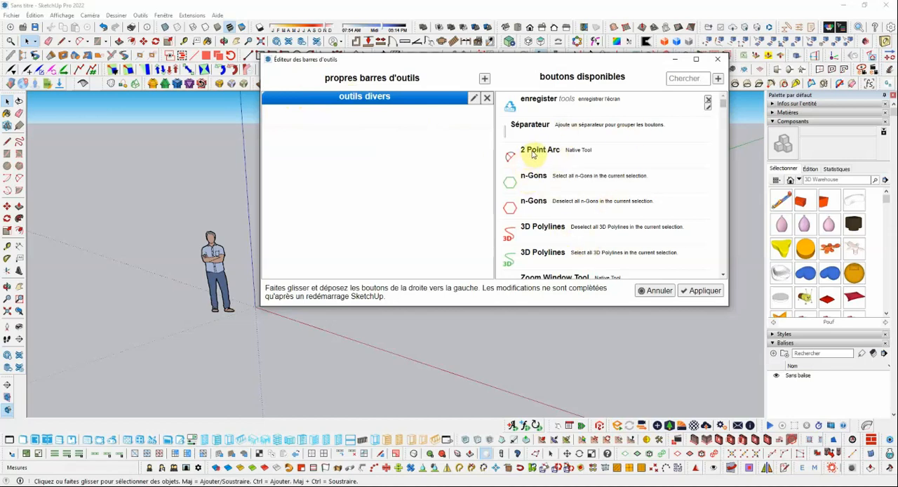
Step: Search for "mirr" and "tool fo" and add the Mirror Selection and Start FrontFace Tool buttons to the outils divers toolbar
click(689, 83)
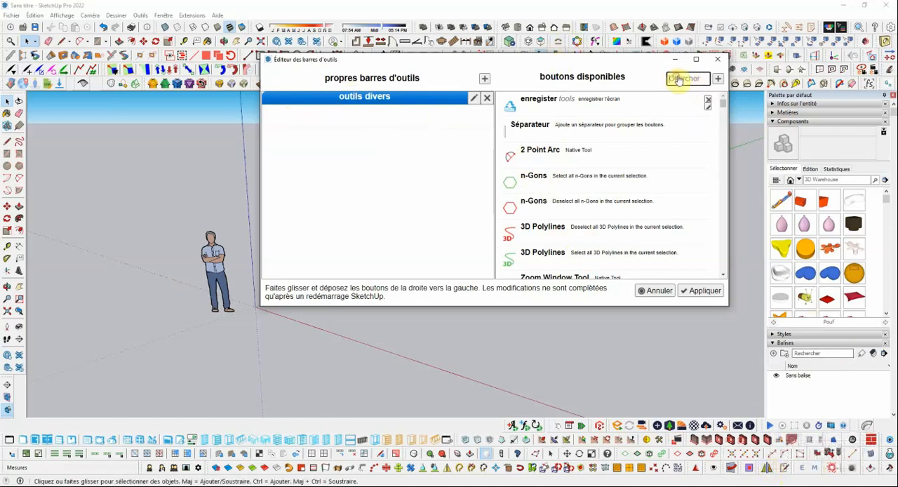
text(mirr)
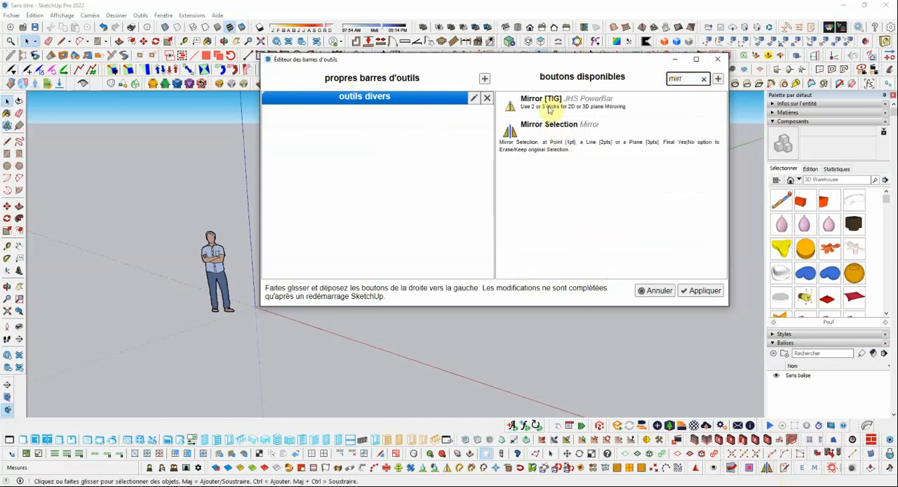
drag(513, 143, 284, 122)
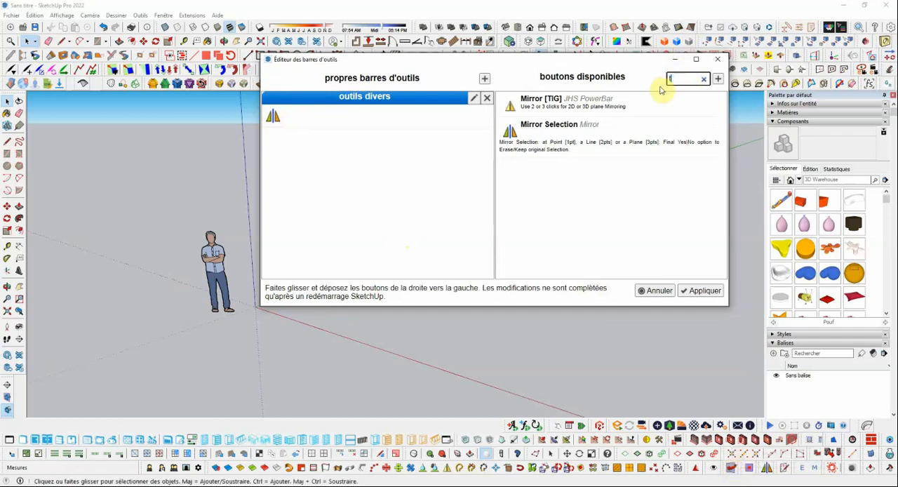
text(ool fo)
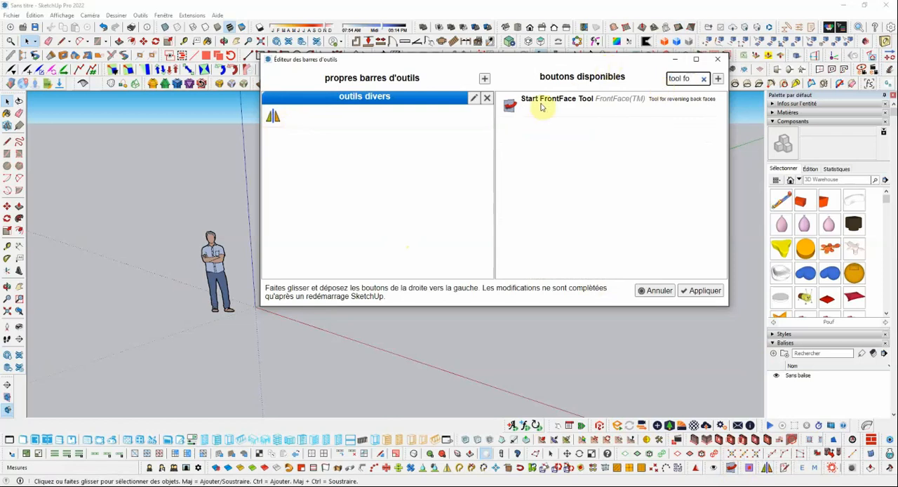
drag(542, 105, 303, 123)
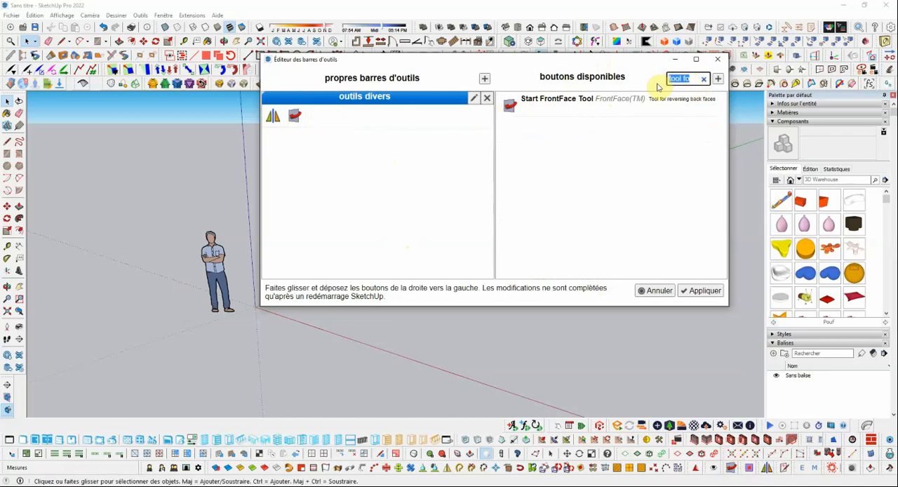
Step: Search the available buttons for "fredo" and add ThruPaint to the outils divers toolbar
text(fredo)
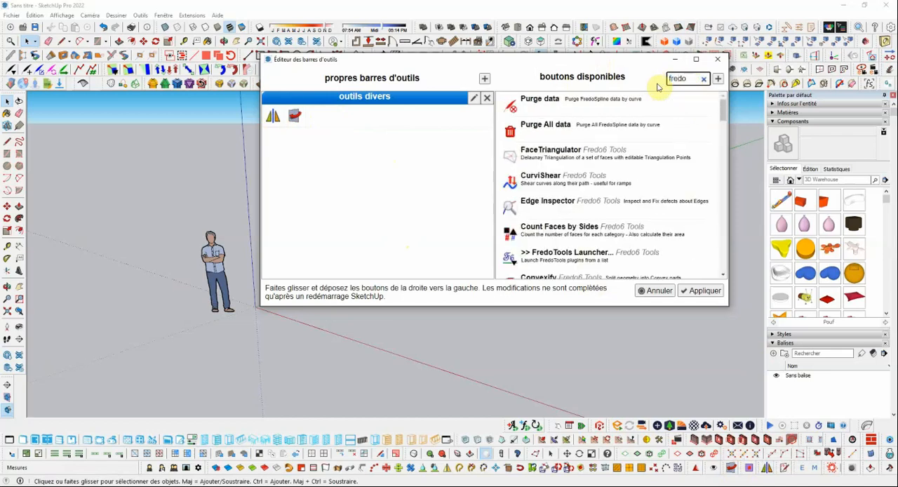
scroll(632, 163, down, 3)
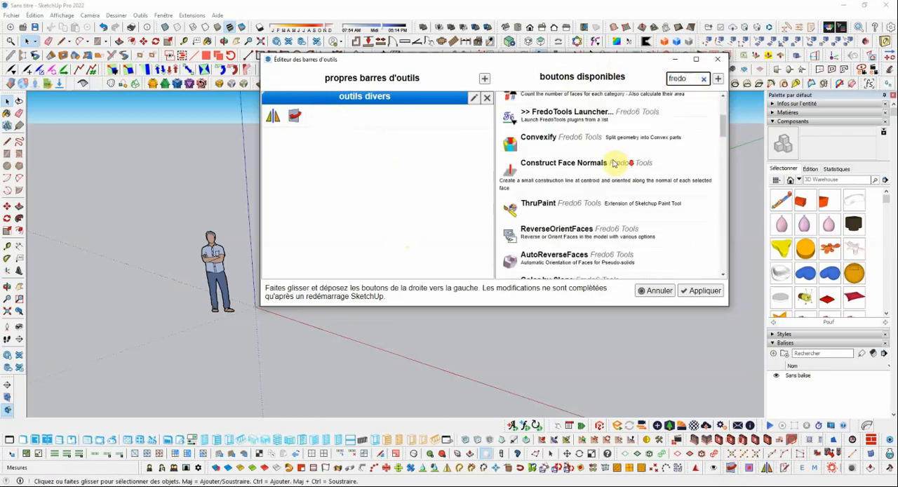
scroll(594, 167, up, 2)
drag(544, 203, 334, 123)
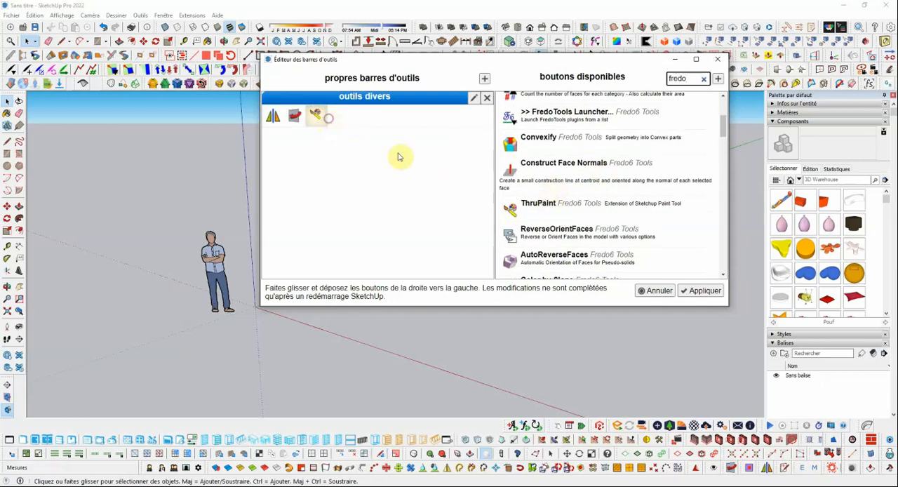
Step: Add the FredoScale Box Stretching button to the outils divers toolbar after ThruPaint
scroll(600, 190, down, 3)
scroll(596, 199, down, 3)
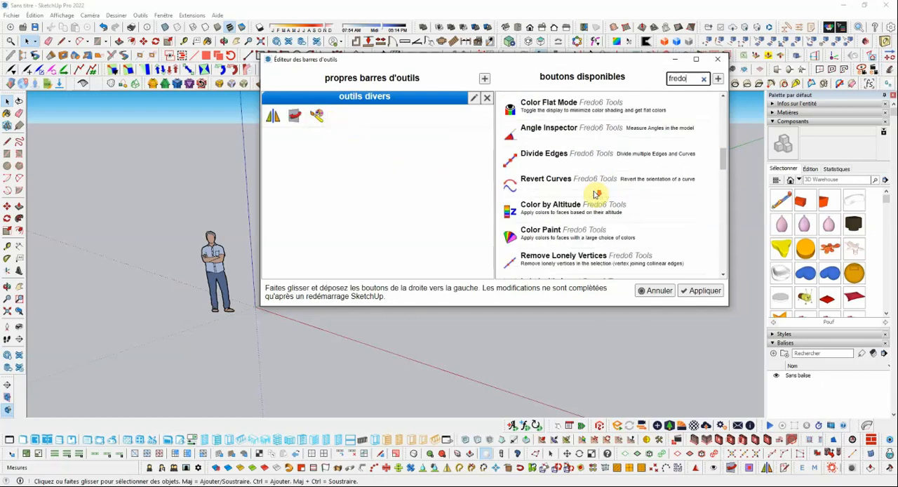
scroll(594, 193, down, 3)
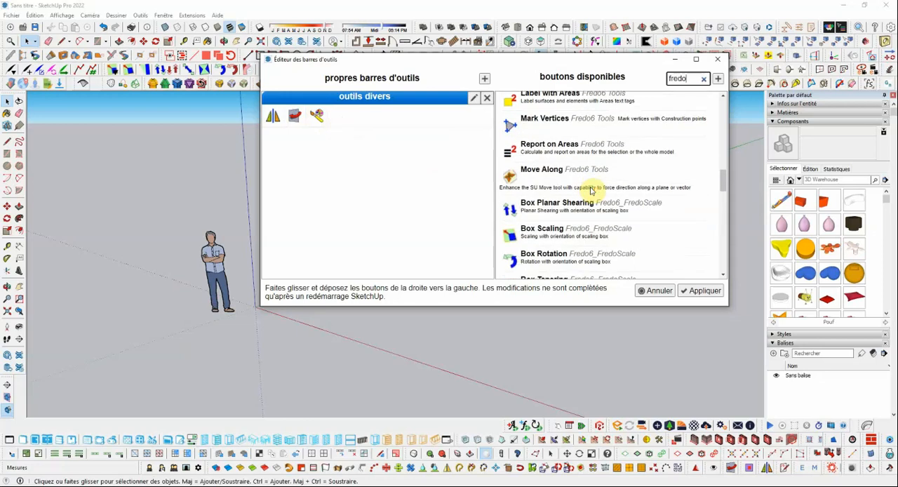
scroll(577, 196, up, 9)
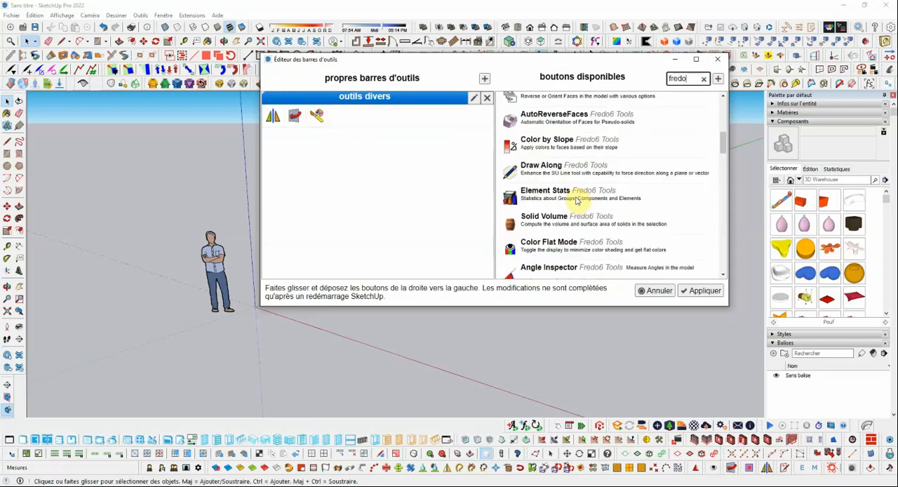
scroll(576, 200, up, 9)
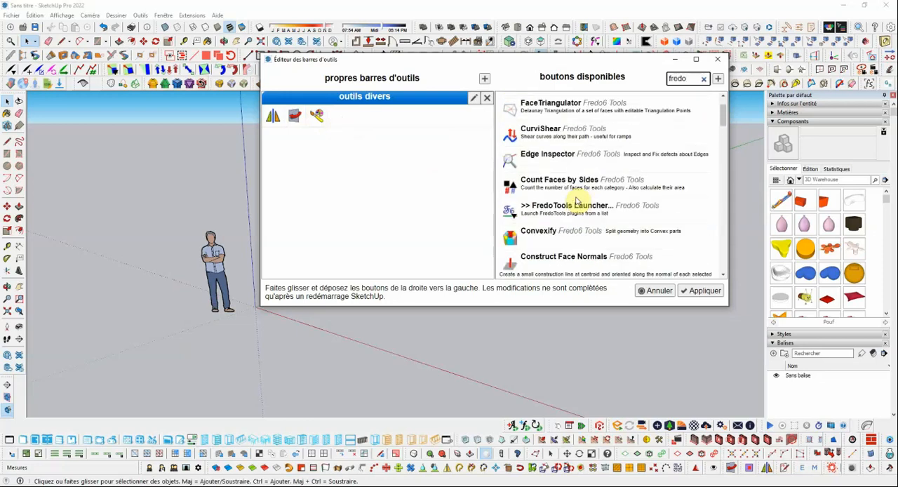
scroll(576, 201, up, 2)
scroll(578, 200, down, 15)
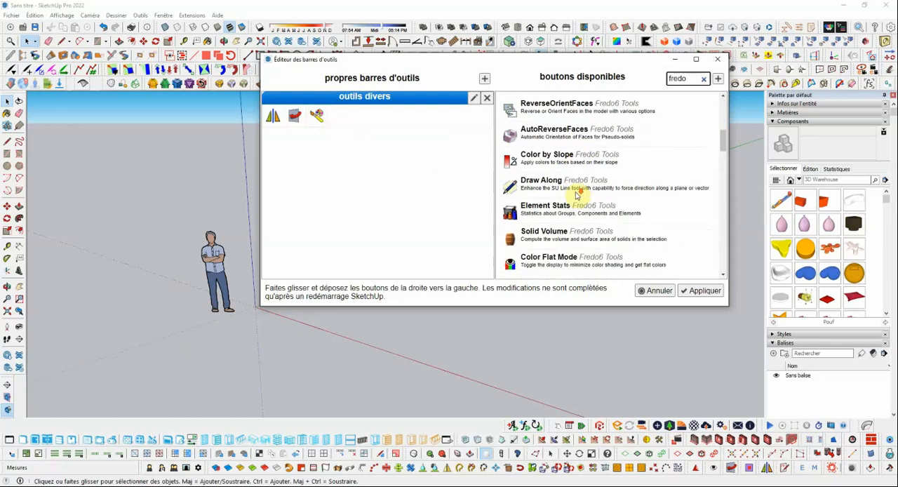
scroll(572, 185, down, 8)
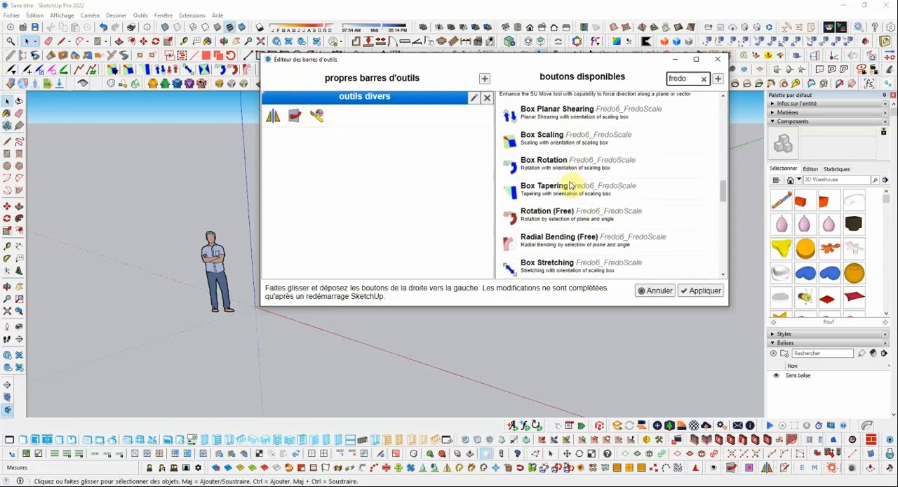
scroll(571, 181, down, 5)
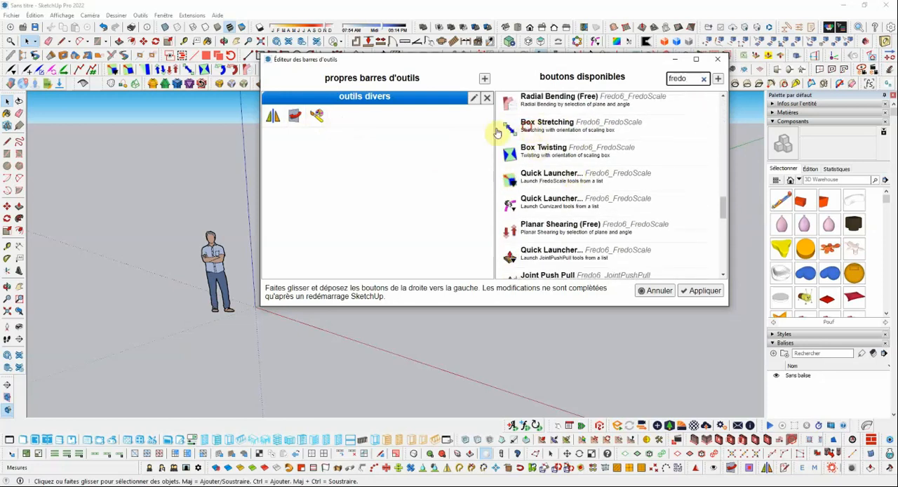
drag(496, 132, 336, 118)
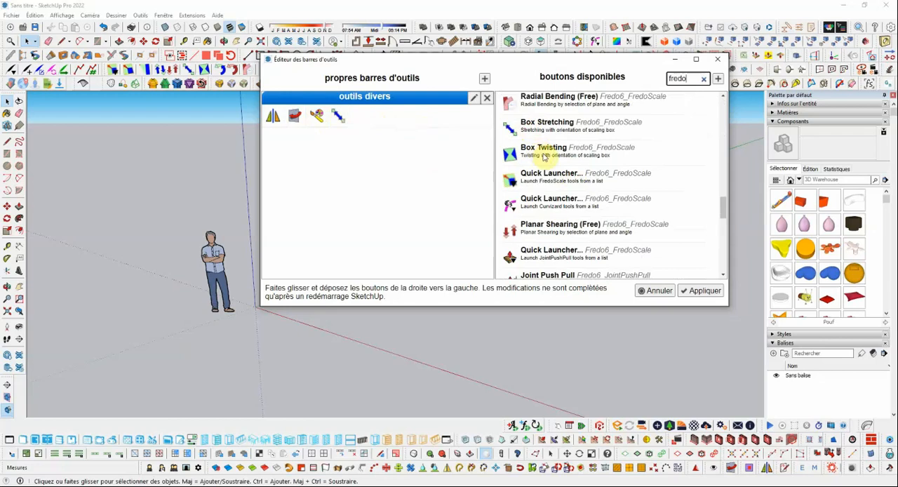
Step: Add the JointPushPull buttons Normal Push Pull and Thickener to the outils divers toolbar
scroll(544, 157, down, 3)
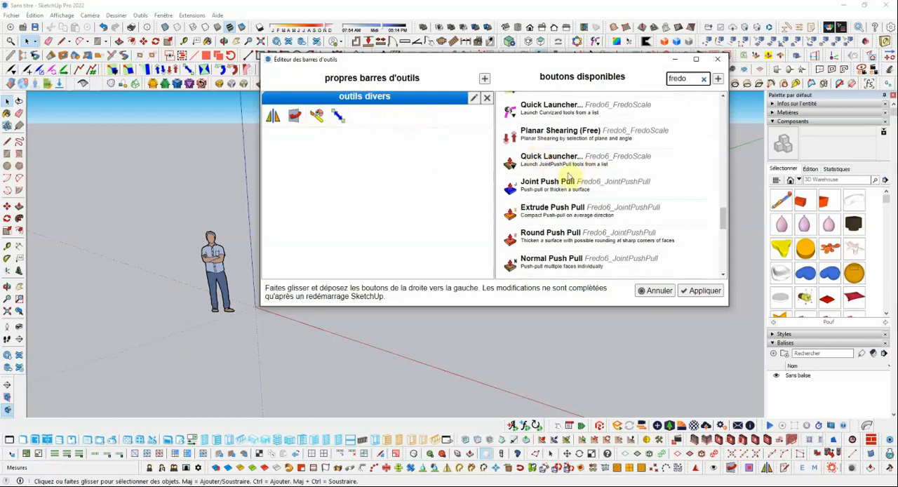
scroll(535, 163, up, 2)
scroll(538, 190, down, 4)
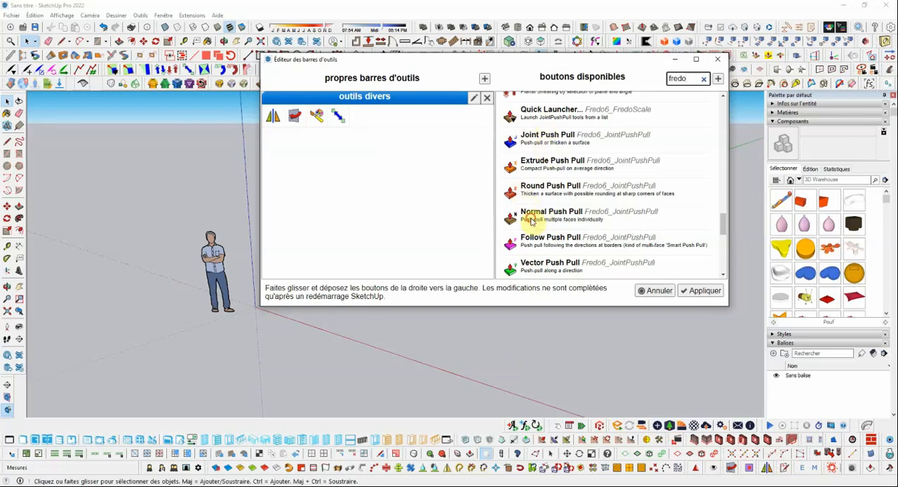
drag(531, 220, 361, 116)
scroll(582, 206, down, 3)
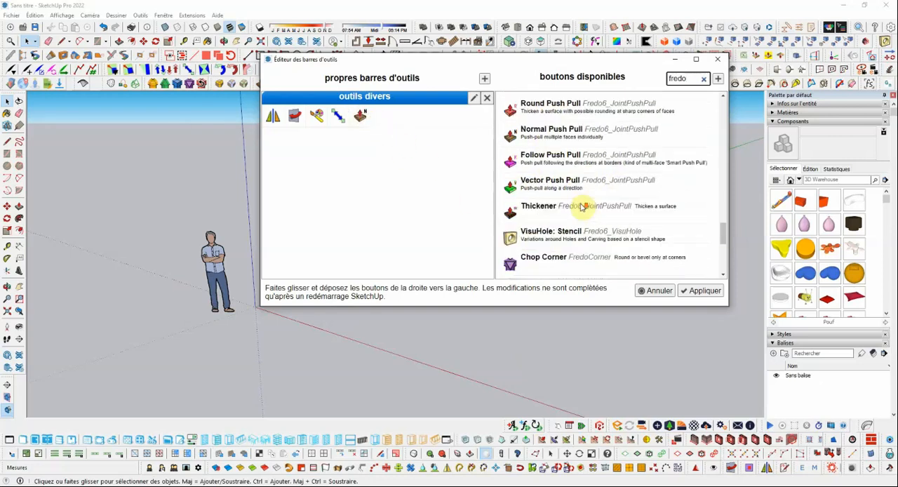
scroll(581, 206, down, 1)
drag(546, 199, 390, 117)
Step: Apply the toolbar changes and move the floating outils divers toolbar into the drawing area
scroll(583, 210, down, 4)
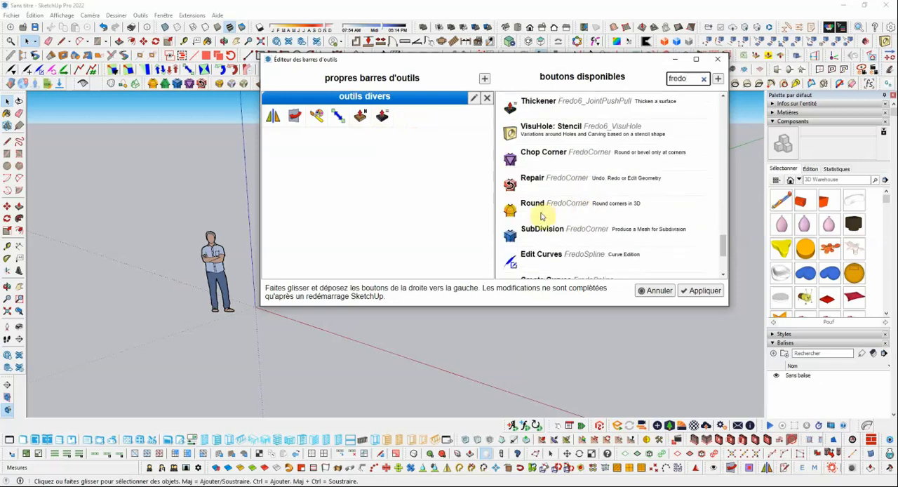
scroll(601, 186, down, 4)
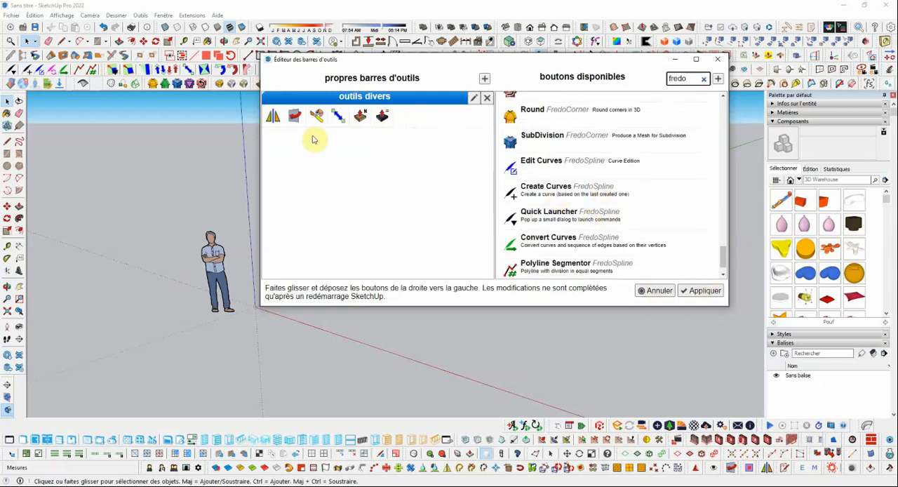
click(706, 295)
drag(99, 68, 347, 152)
Step: Reopen the toolbar editor and arrange it beside the floating outils divers toolbar so both are fully uncovered
click(191, 15)
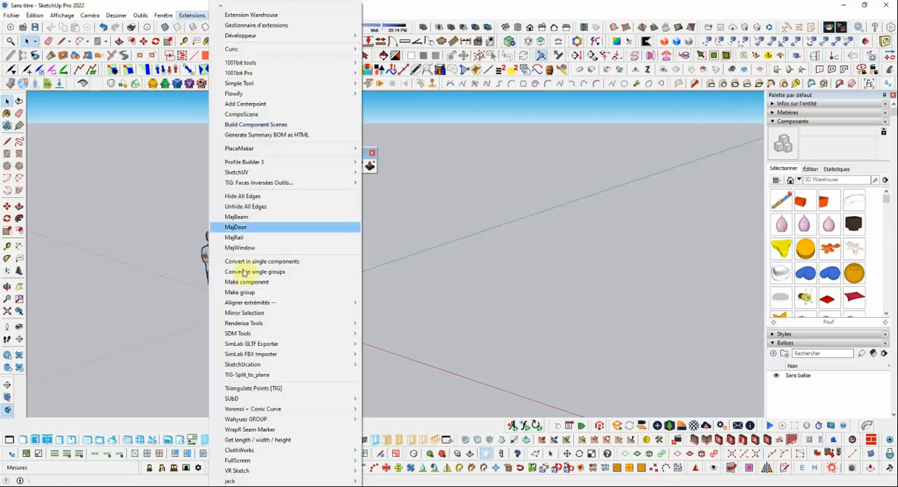
mouse_move(163, 15)
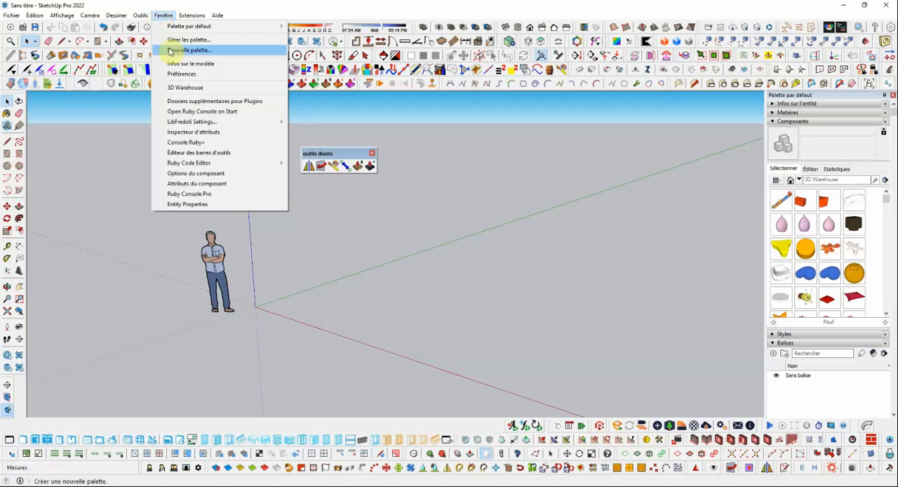
click(207, 155)
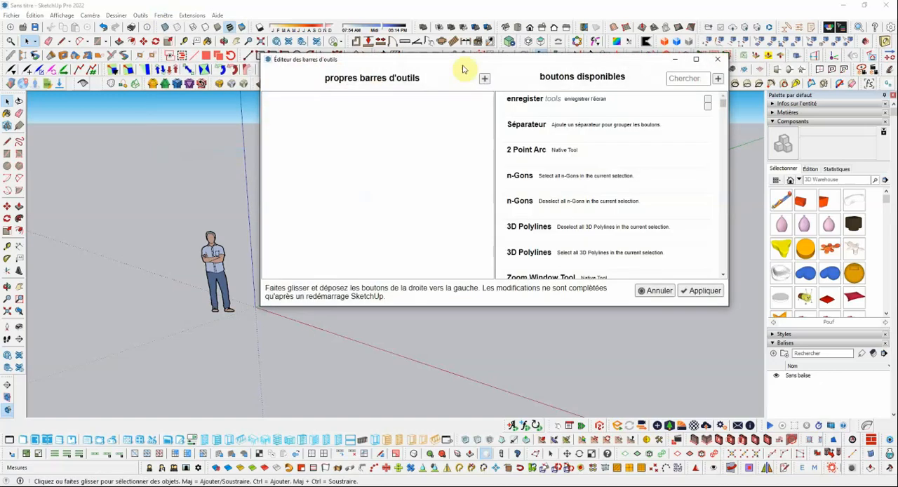
drag(520, 64, 636, 40)
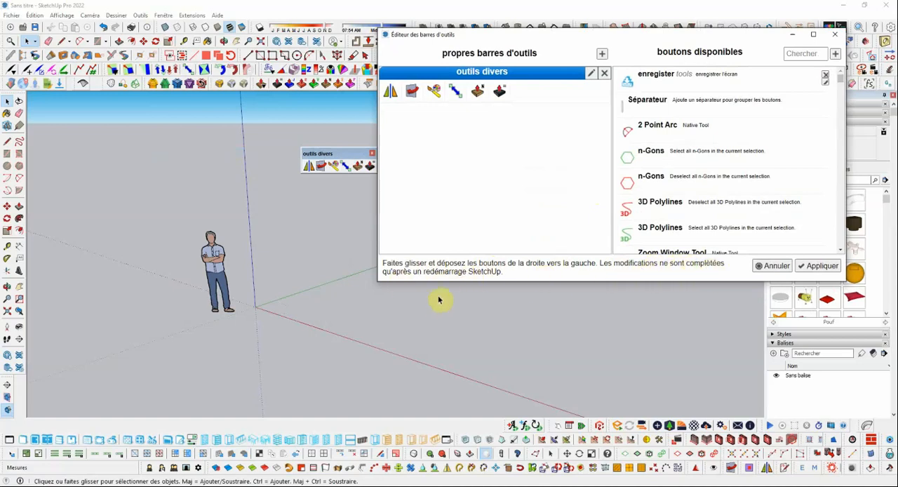
drag(616, 37, 613, 151)
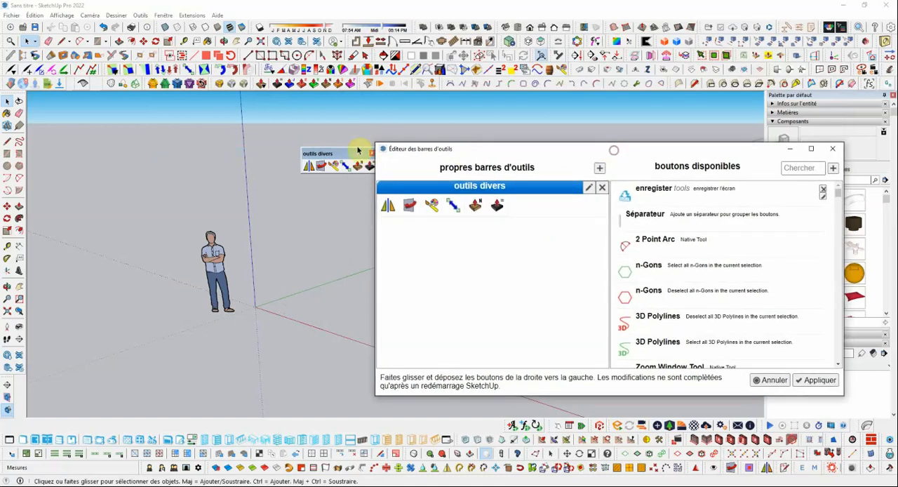
drag(337, 151, 202, 134)
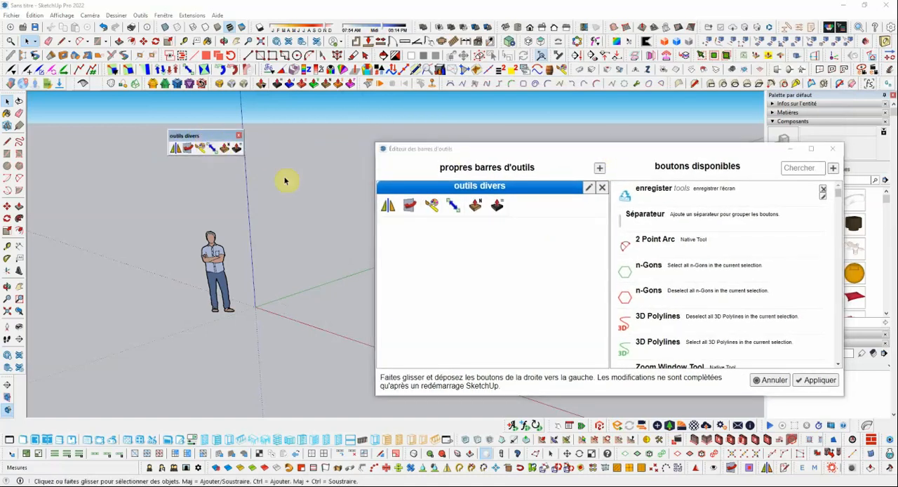
Step: Mirror the standing figure about a line from the origin along the green axis with the outils divers Mirror tool, keeping the original
drag(494, 149, 573, 123)
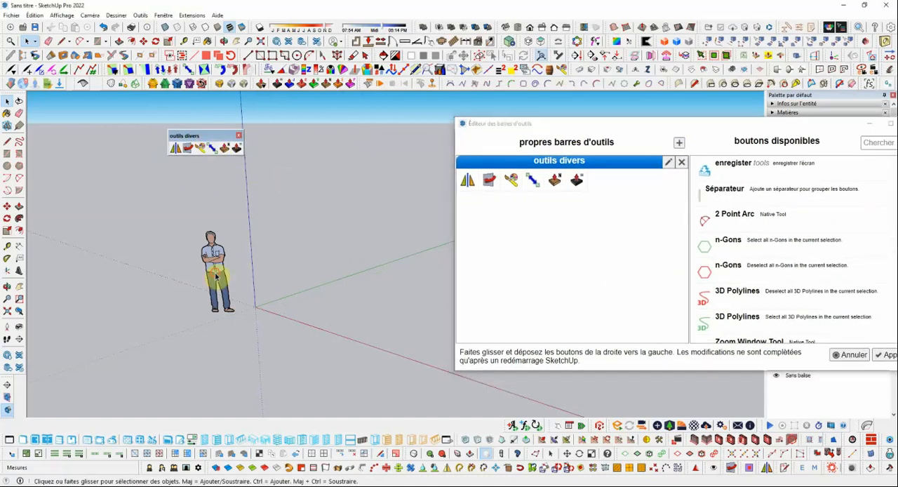
click(218, 277)
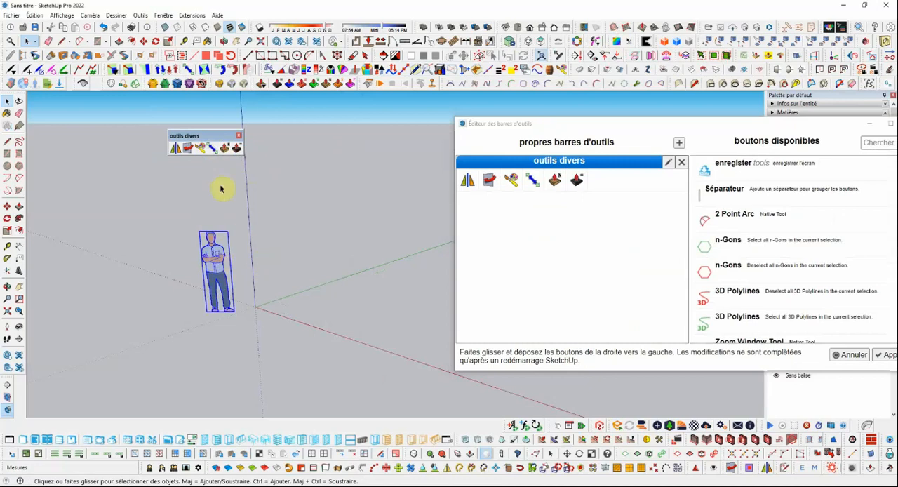
click(175, 148)
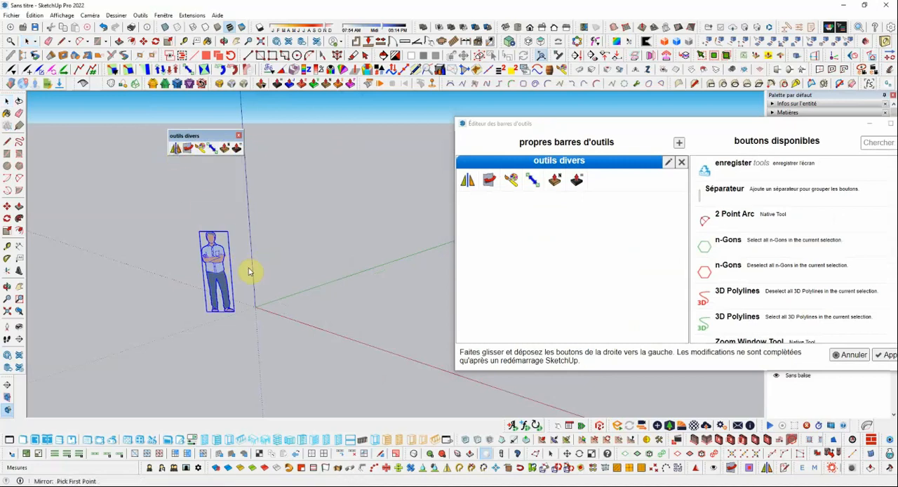
click(257, 305)
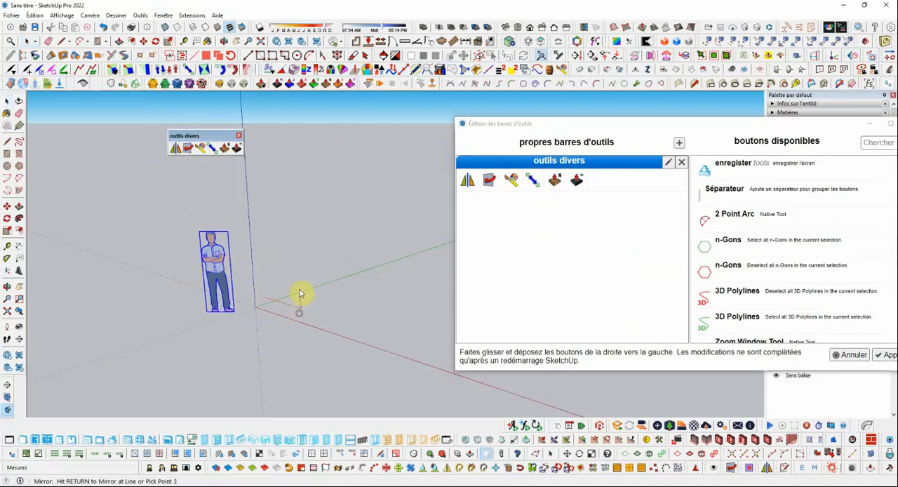
click(303, 290)
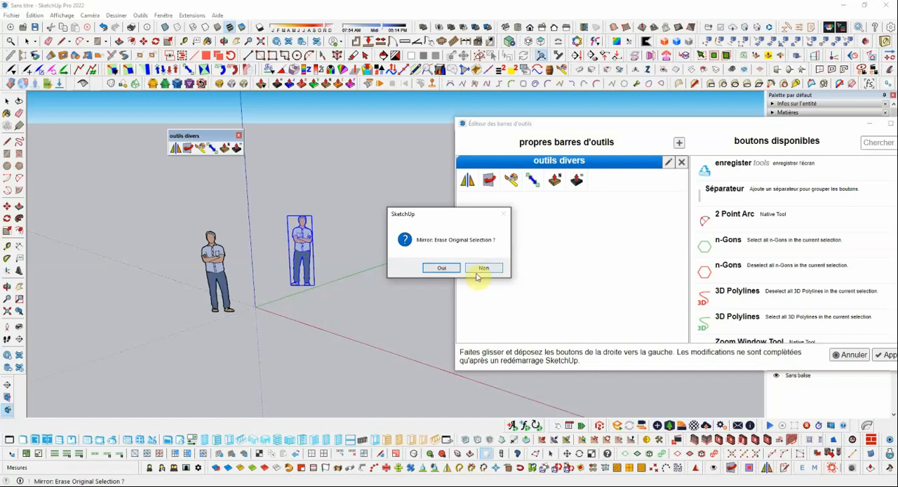
click(482, 269)
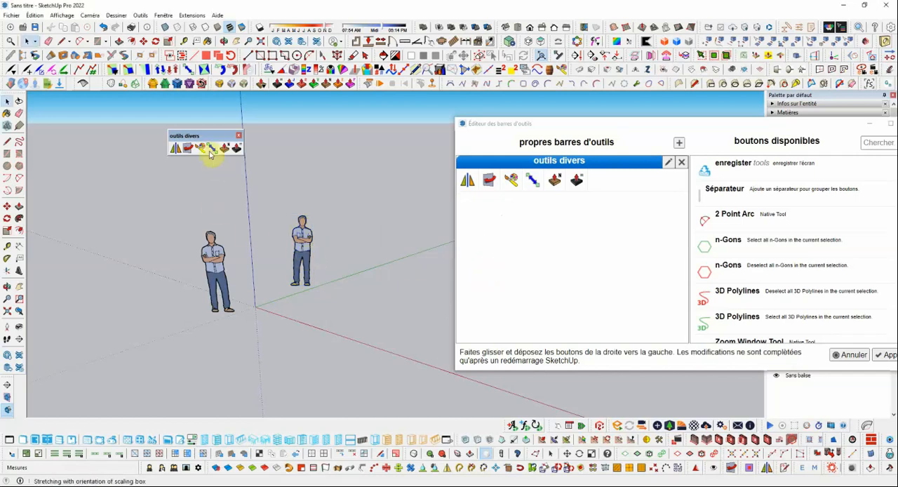
Step: Draw a rectangle of about 1.60 m by 1.50 m on the ground near the origin and try the Thickener tool
scroll(195, 286, down, 1)
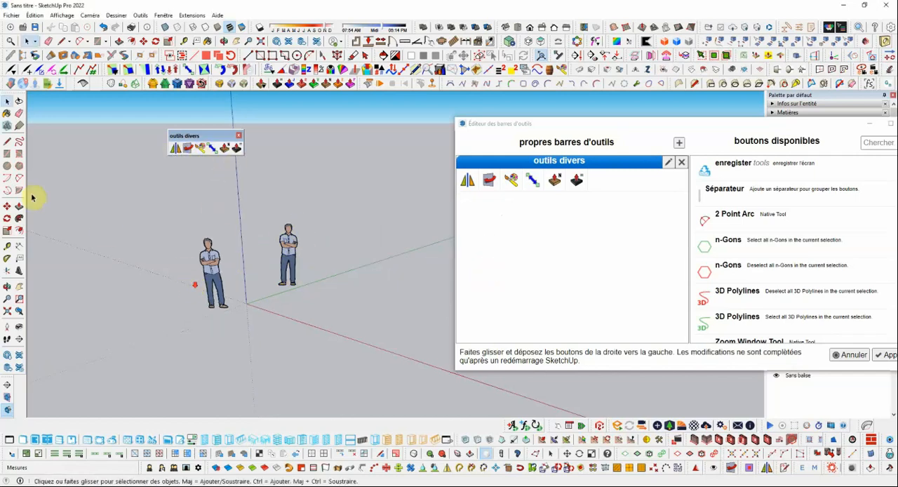
click(7, 153)
click(273, 333)
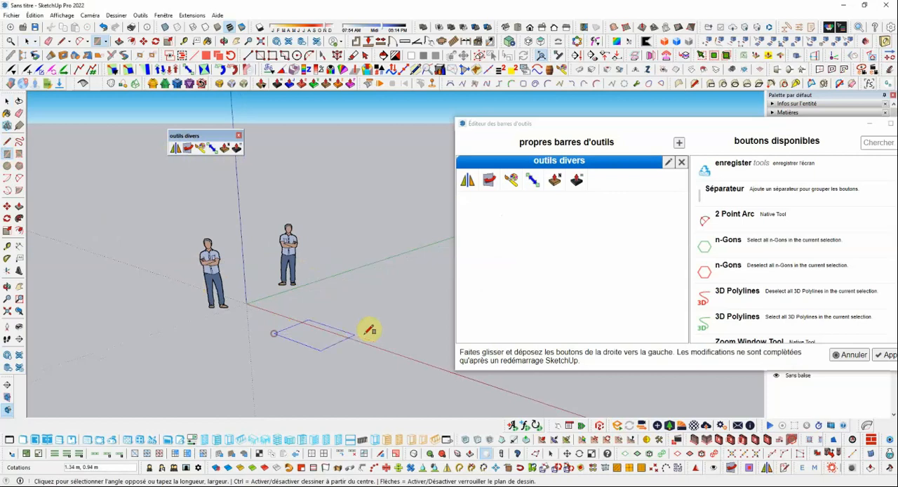
click(374, 330)
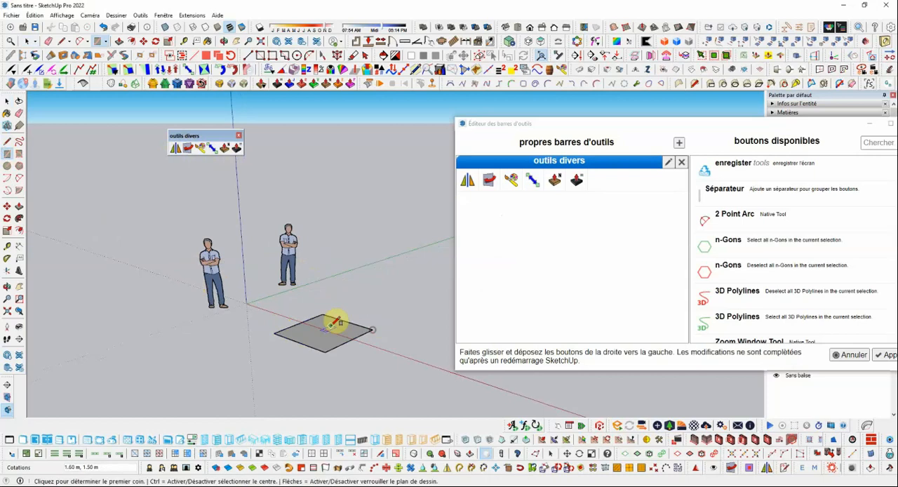
click(238, 150)
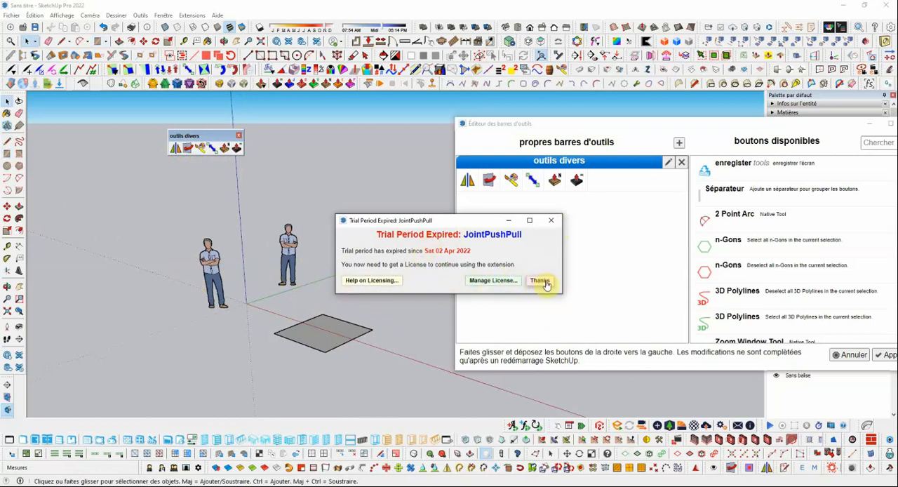
click(552, 222)
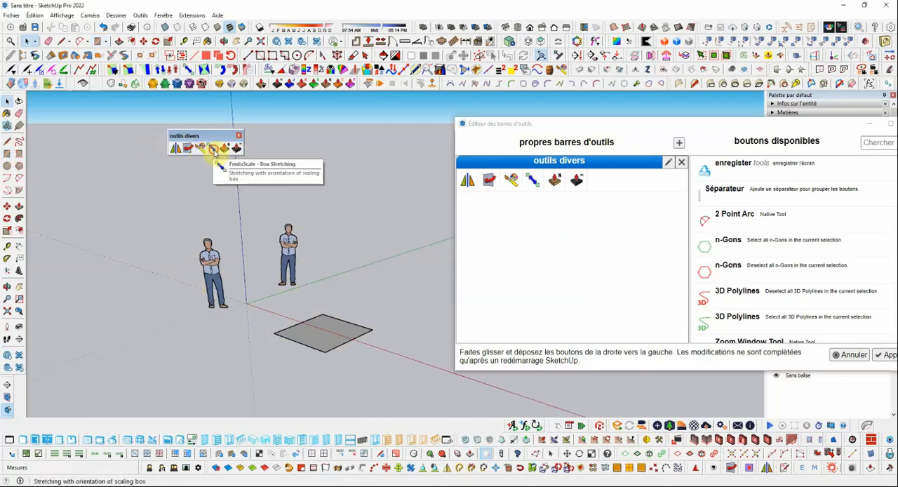
Step: Box-stretch the rectangle by factors of about 1.84 along red, 1.57 along green and 1.41 along red from the opposite edge
click(201, 148)
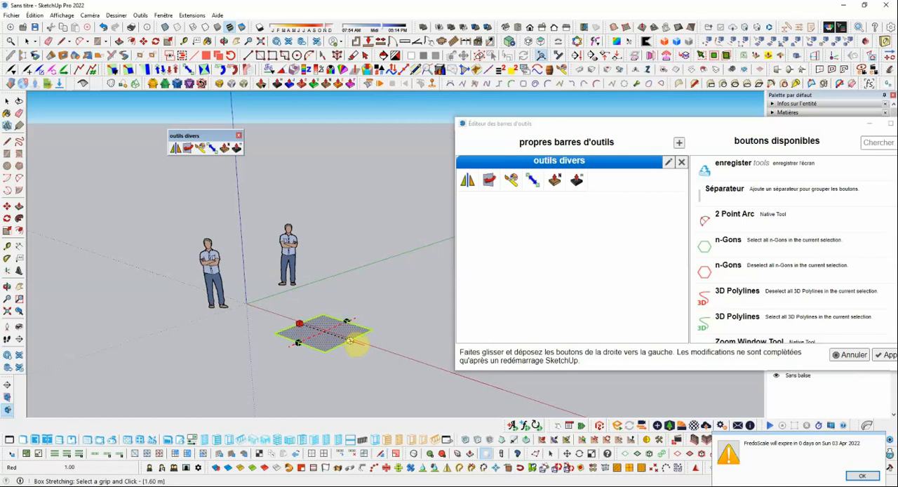
drag(349, 341, 399, 358)
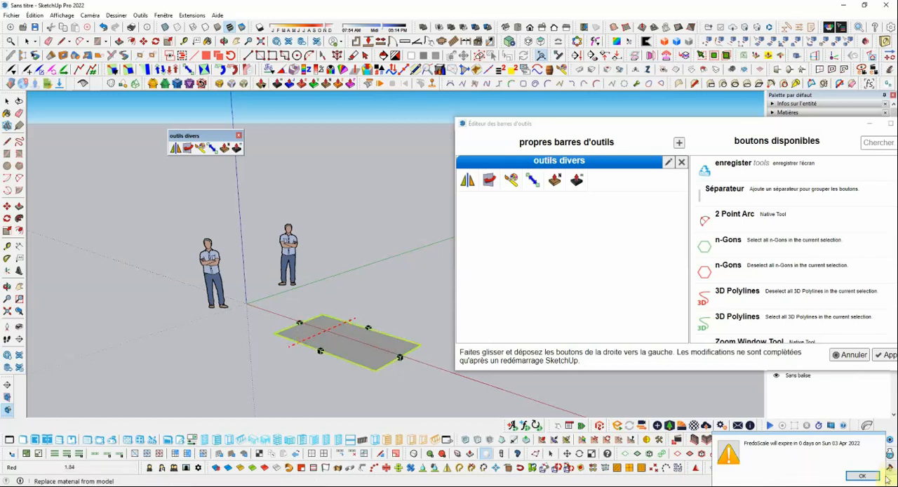
click(862, 476)
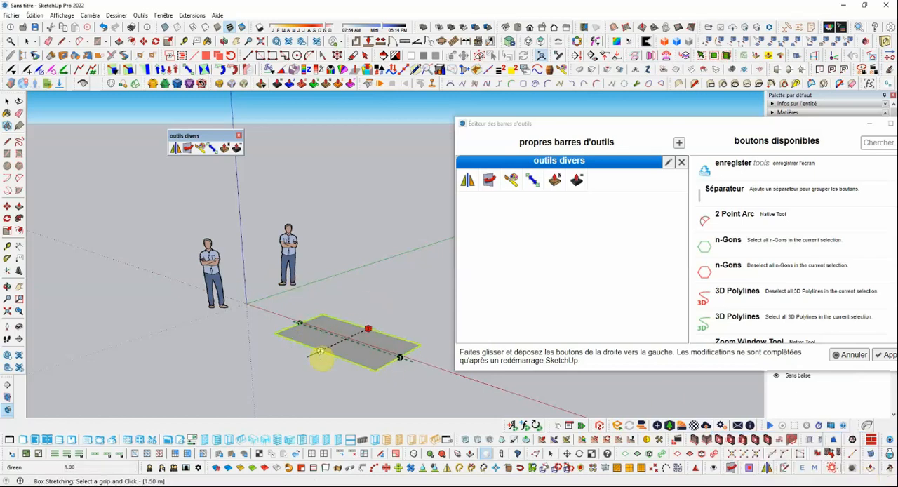
drag(320, 356, 287, 362)
scroll(306, 304, down, 1)
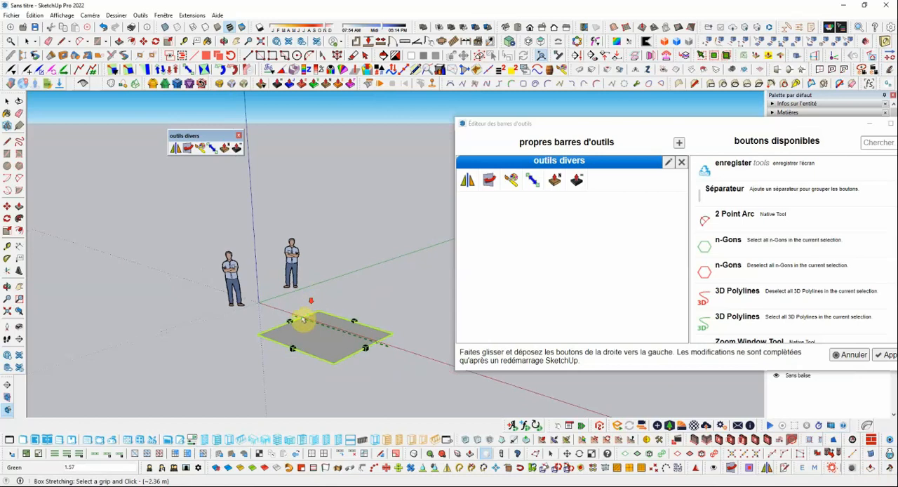
drag(290, 322, 263, 312)
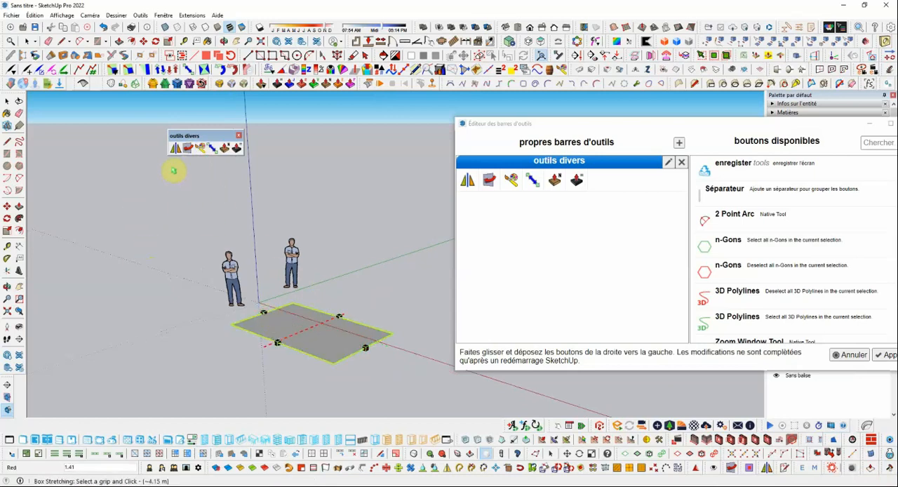
Step: Push/Pull the stretched rectangle upward about 0.87 m into a box
click(19, 206)
click(339, 351)
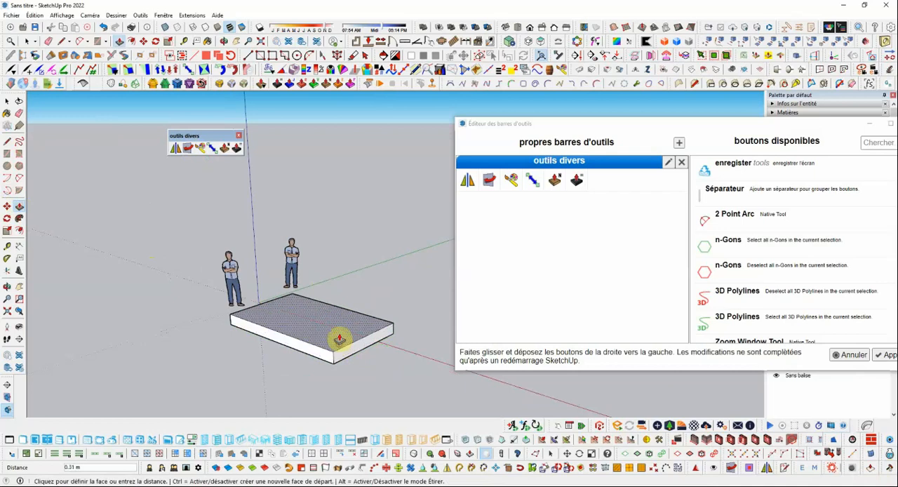
click(340, 317)
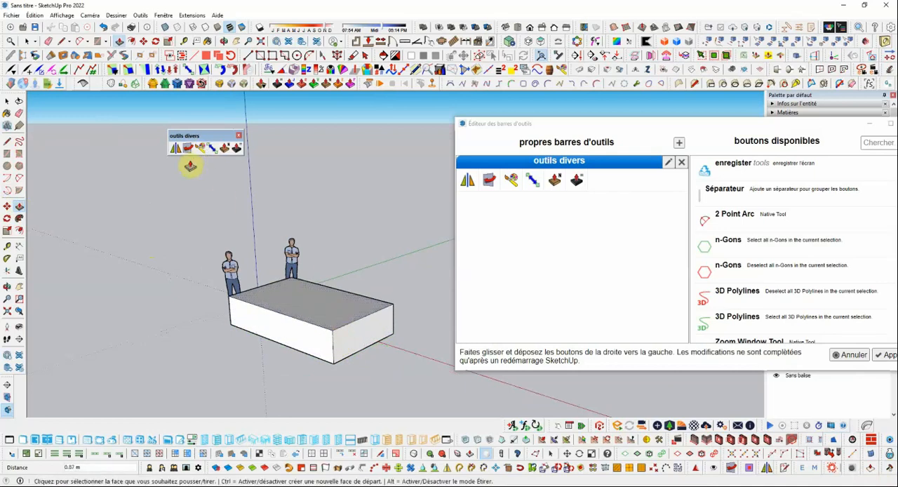
Step: Reverse the box's top face so its back side points outward
key(space)
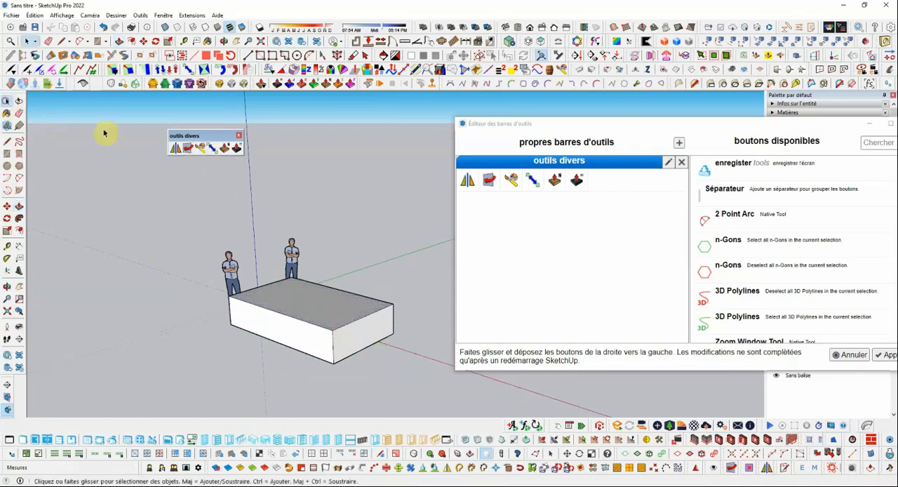
right_click(340, 305)
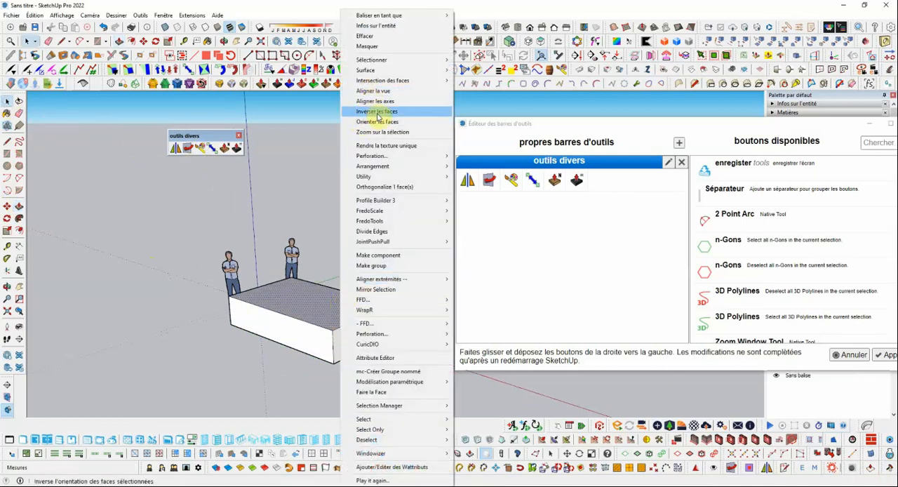
click(377, 112)
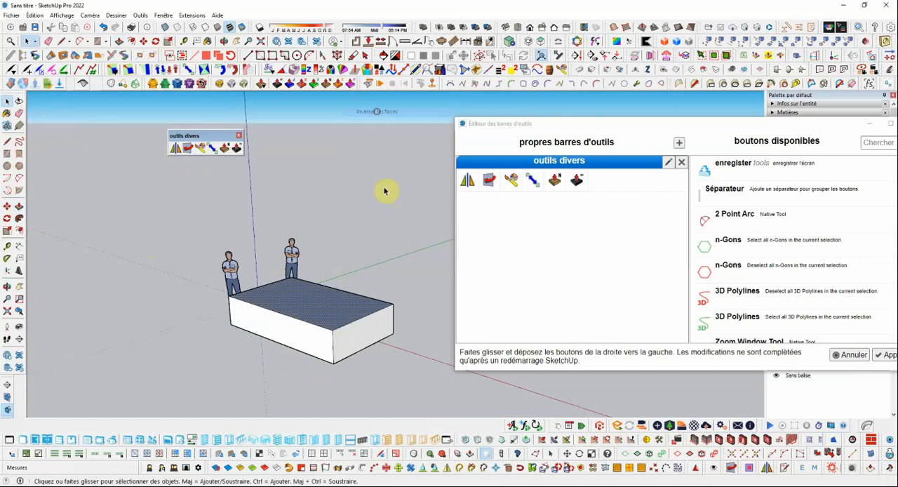
Step: Flip the box's top face to its front side with the outils divers tool for reversing back faces
click(188, 149)
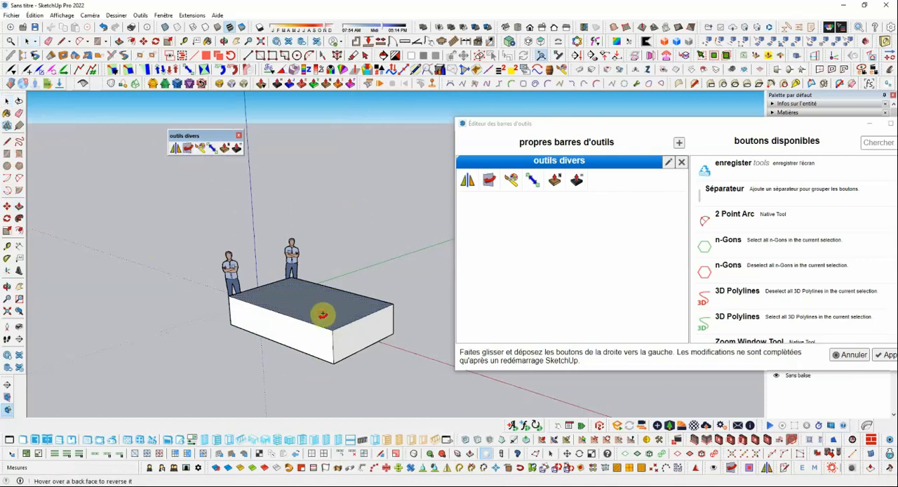
mouse_move(324, 310)
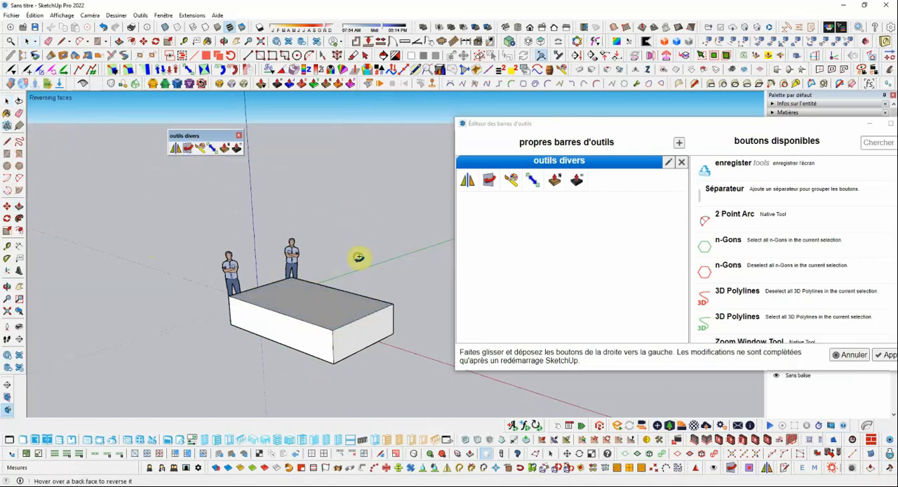
click(7, 100)
Step: Move the toolbar editor clear of the default tray and expand the Matières section
scroll(109, 170, down, 2)
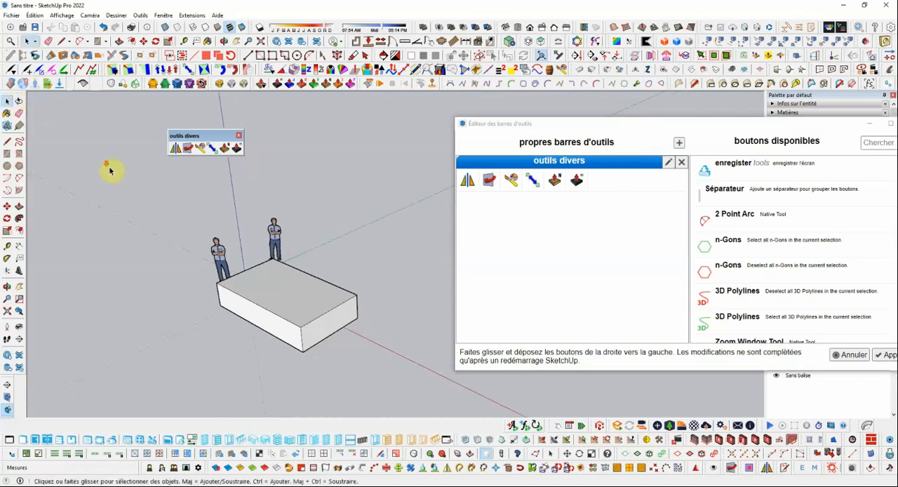
middle_drag(314, 298, 336, 272)
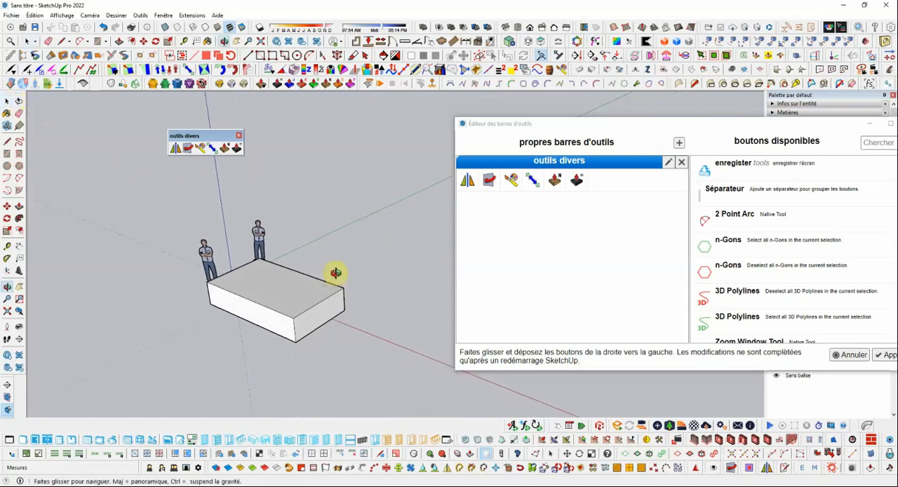
scroll(193, 161, up, 1)
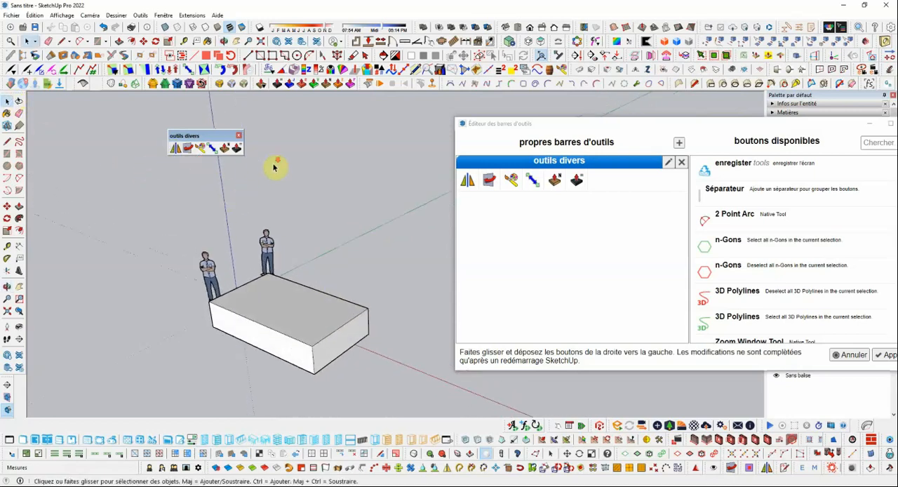
scroll(274, 166, down, 1)
drag(795, 123, 760, 295)
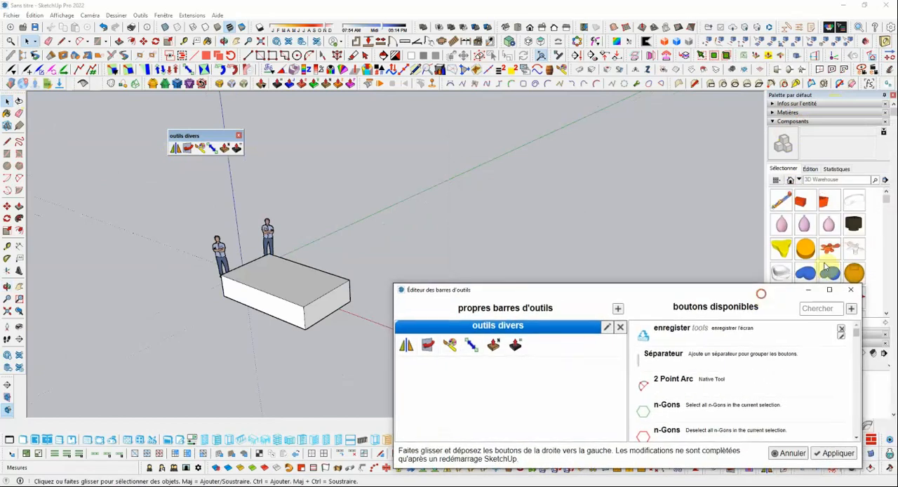
click(786, 113)
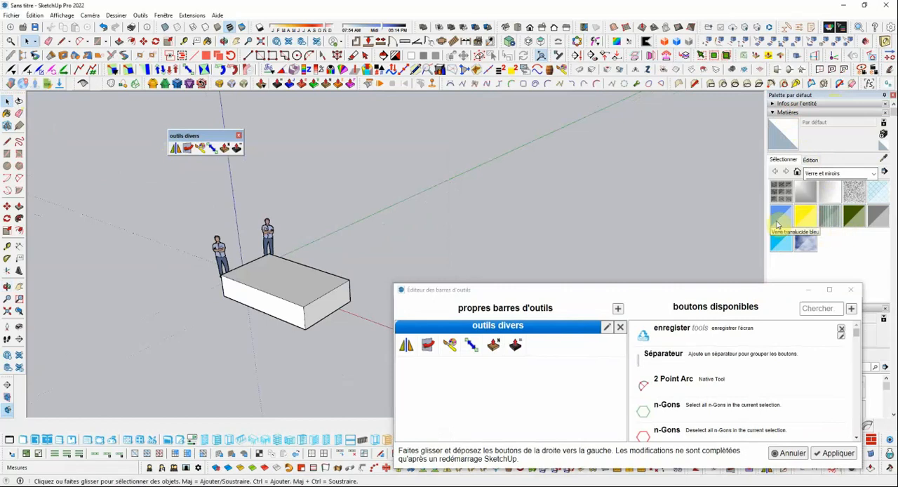
Step: Paint the box's top face with Tapis berbère multicolore from the Tapis, tissus, cuirs, textiles et papiers collection
scroll(822, 163, down, 3)
scroll(822, 163, up, 3)
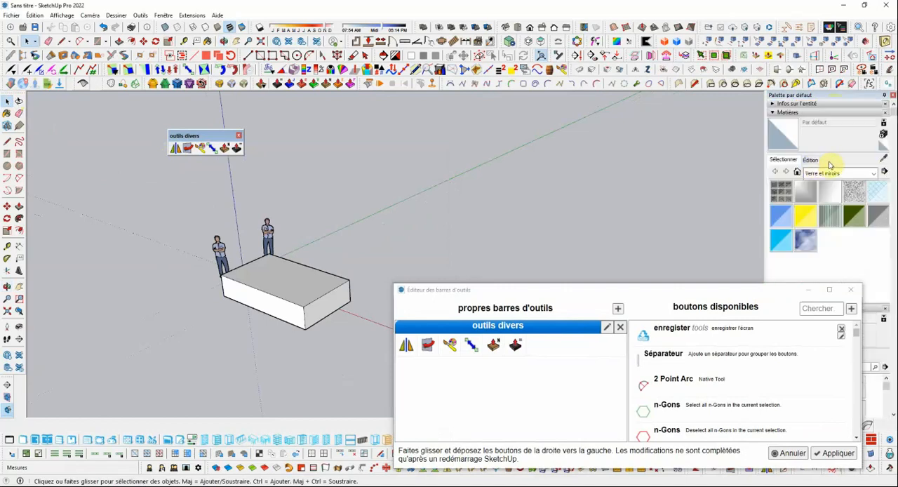
click(815, 173)
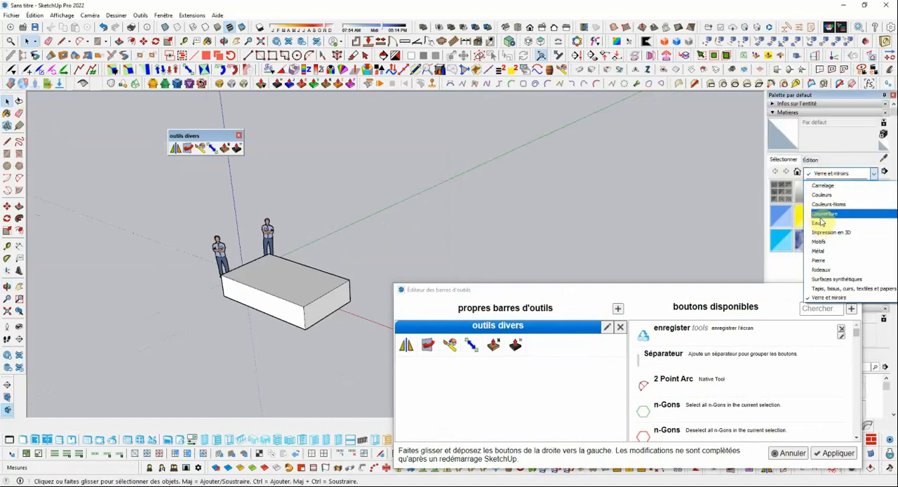
click(827, 289)
click(877, 264)
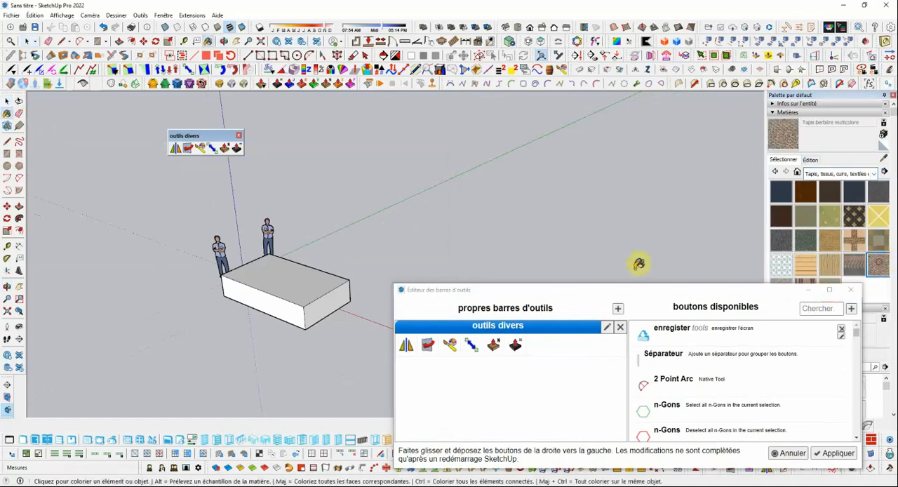
click(301, 273)
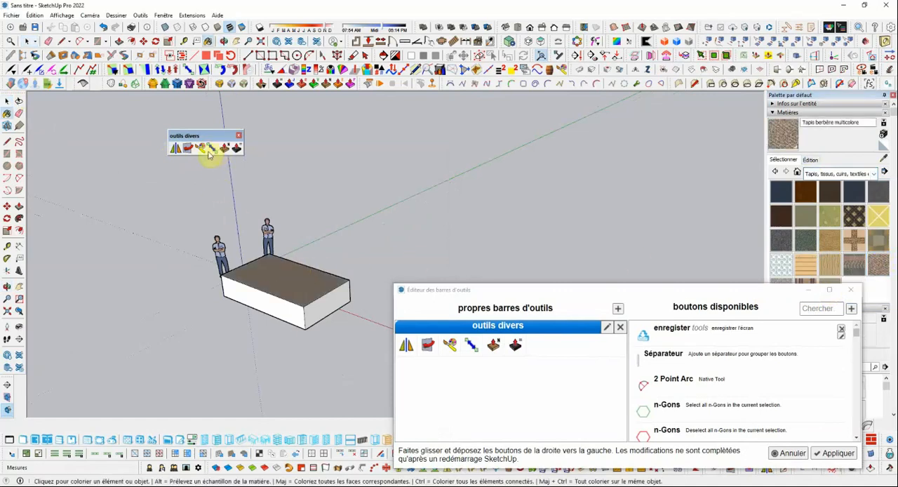
Step: Paint the box's side faces with the current Tapis berbère multicolore material using the ThruPaint tool from outils divers
scroll(301, 270, up, 2)
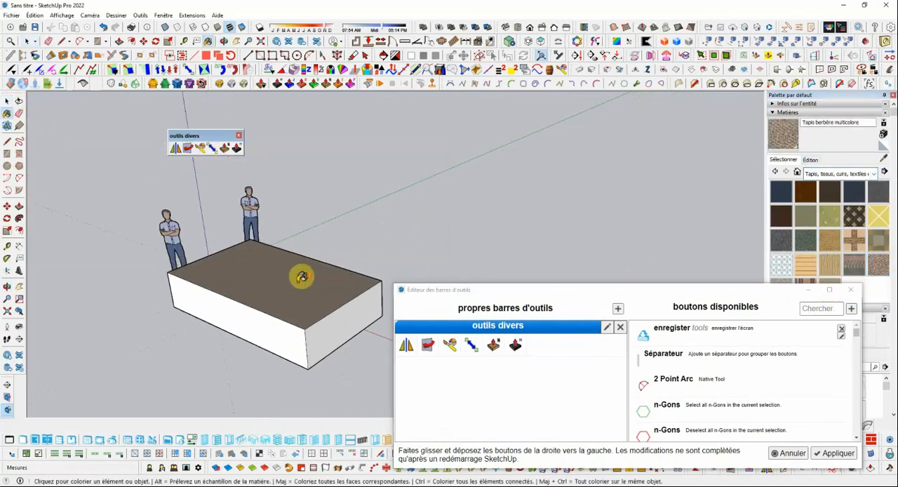
click(201, 149)
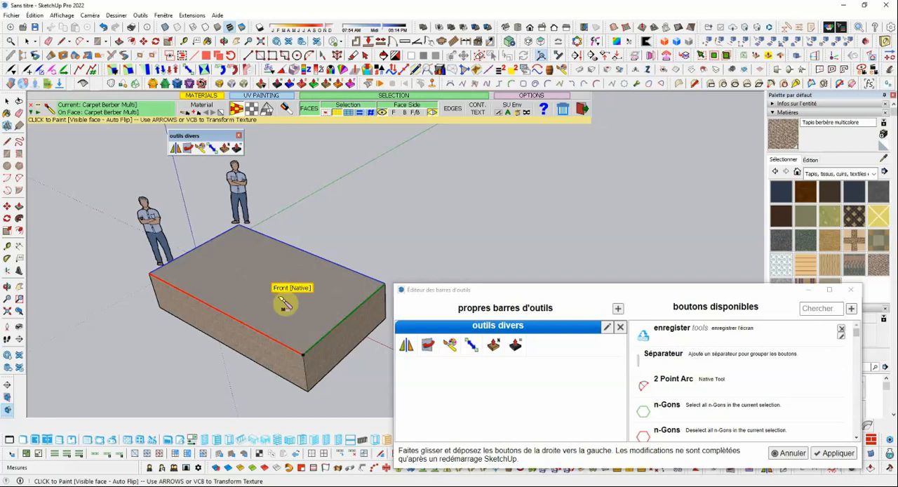
scroll(284, 316, down, 2)
scroll(281, 307, up, 2)
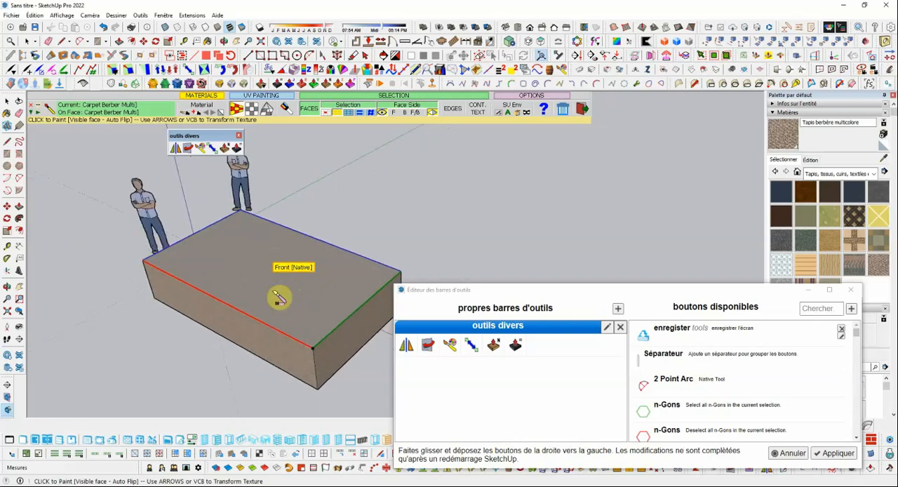
click(269, 342)
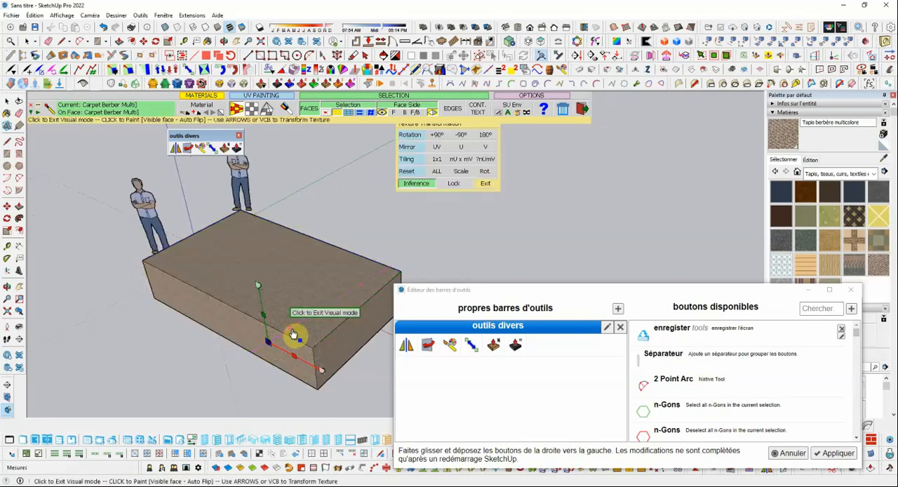
click(296, 331)
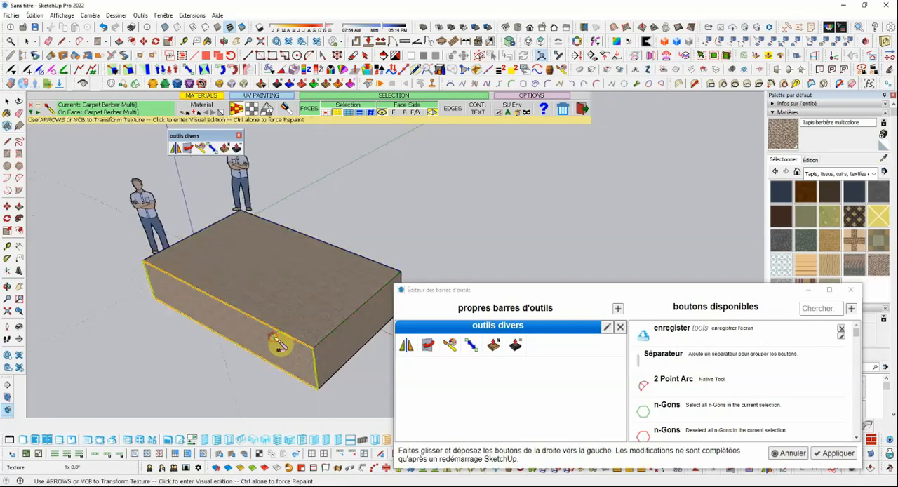
Step: Rotate the carpet texture 90° on the box's long front side in ThruPaint's visual mode and leave the tool
click(278, 343)
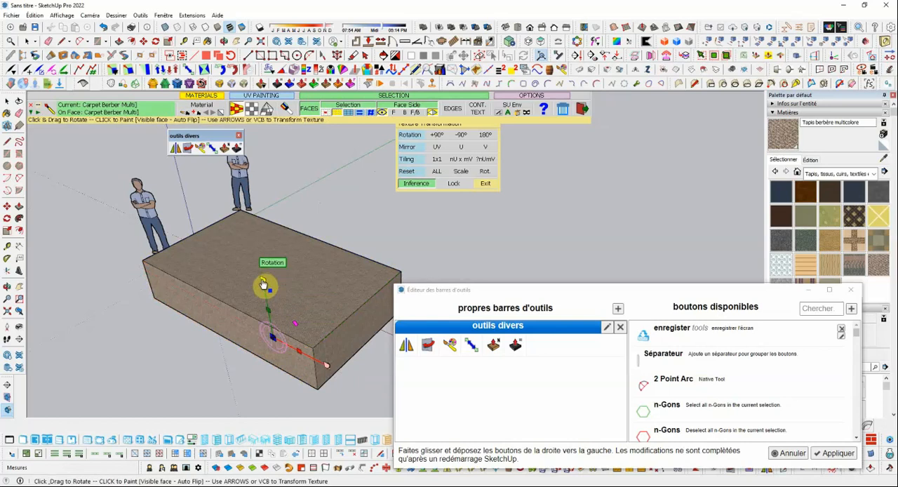
drag(263, 283, 346, 381)
scroll(249, 372, up, 2)
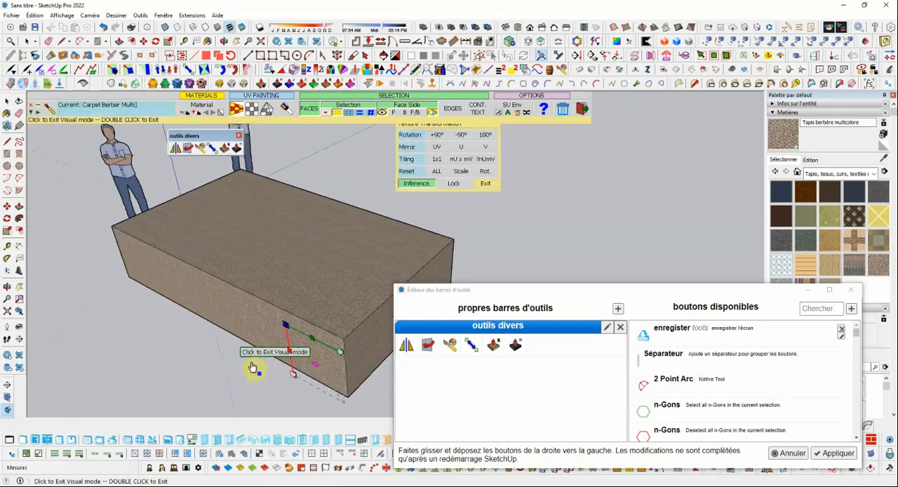
scroll(252, 368, up, 2)
click(486, 185)
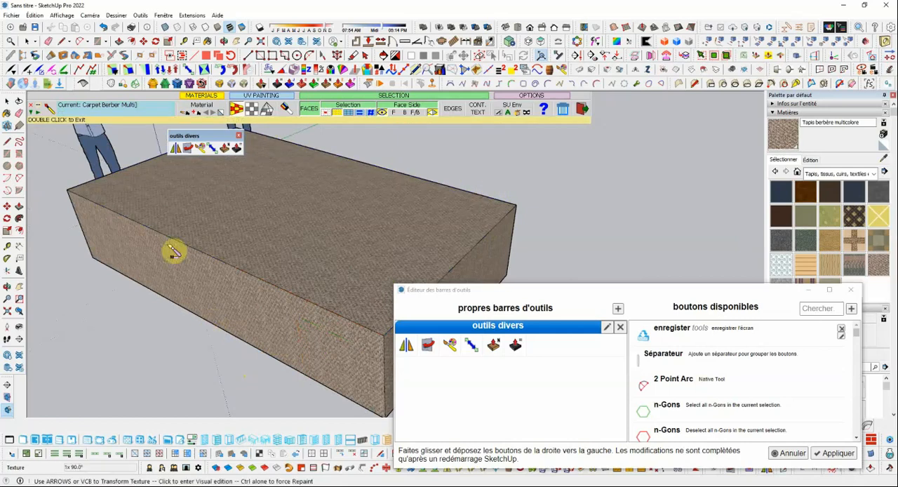
click(7, 102)
scroll(209, 230, down, 2)
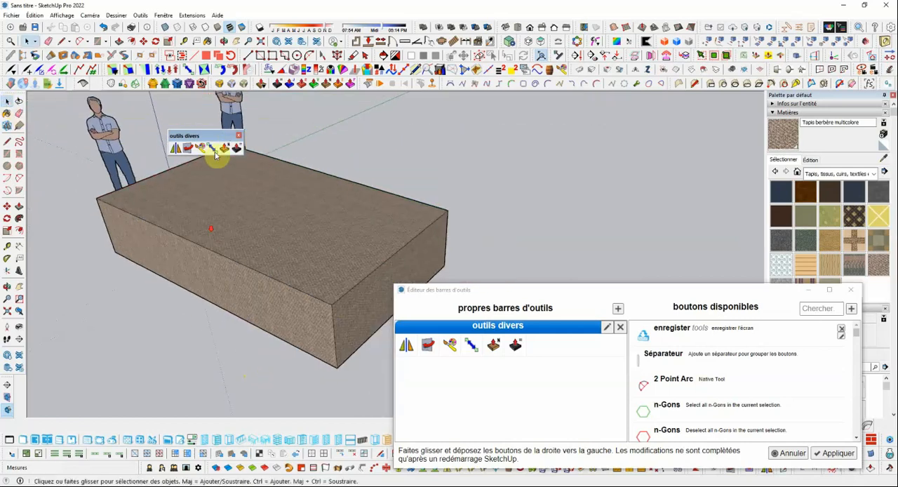
Step: Reposition the outils divers toolbar and the toolbar editor, and remove the enregistrer button from the available buttons
drag(204, 136, 301, 118)
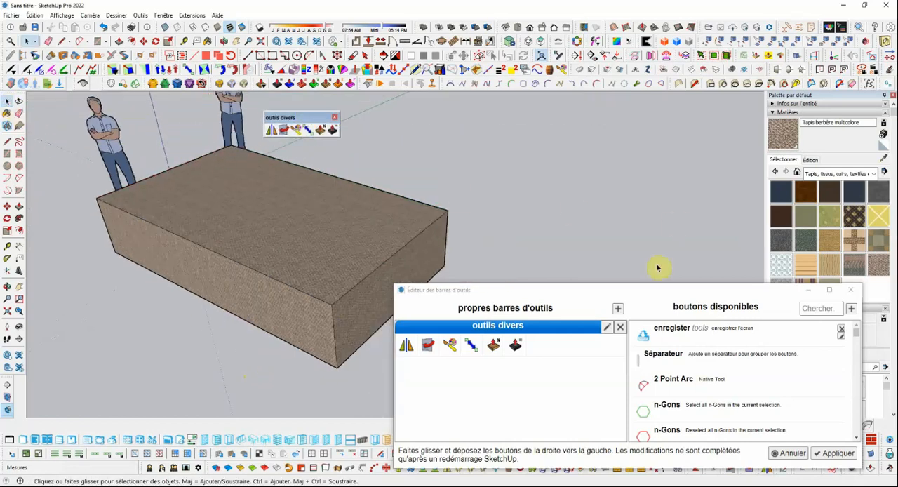
drag(636, 290, 469, 169)
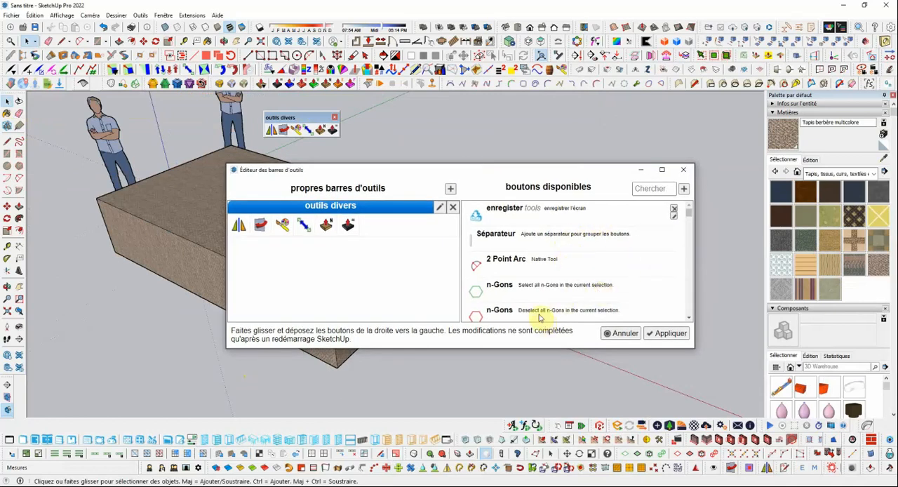
scroll(674, 213, down, 1)
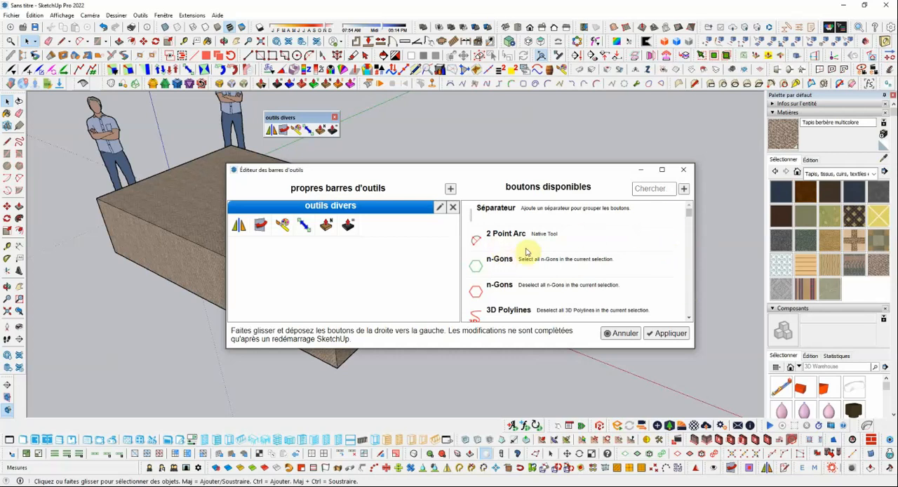
Step: Create a new button named enregistreur with category outil and description capture écran
click(683, 191)
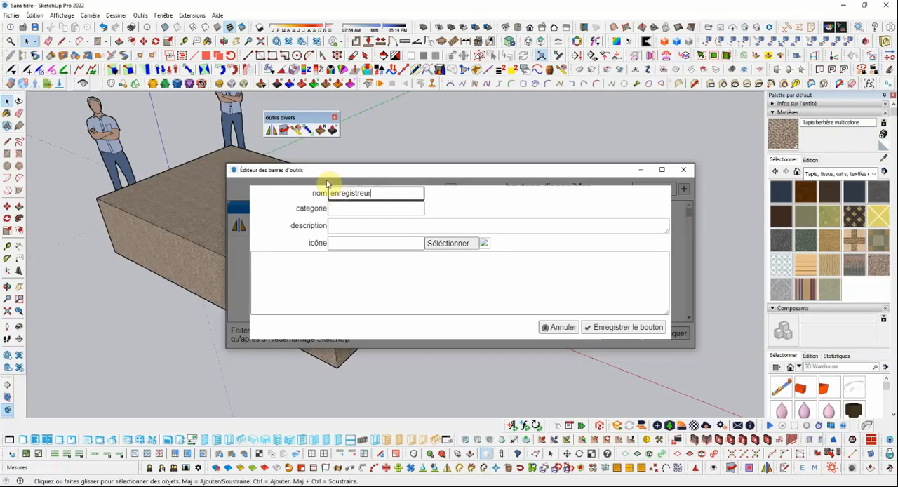
click(338, 209)
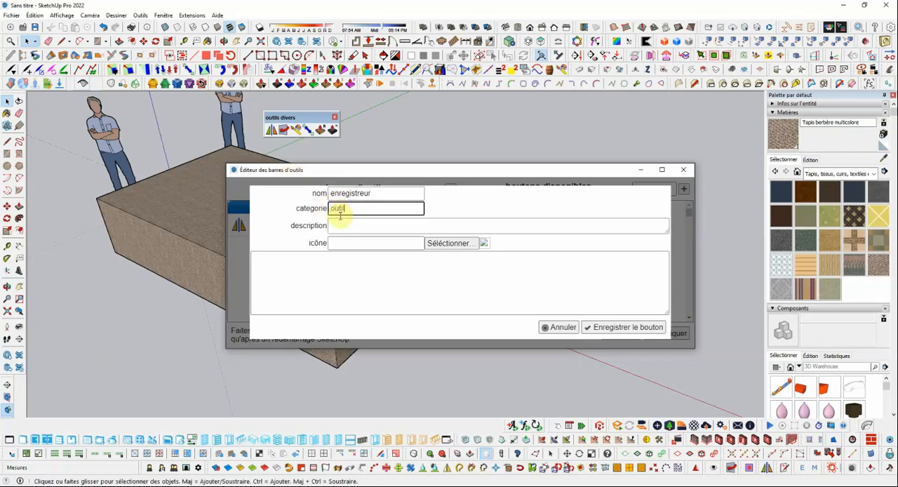
click(347, 226)
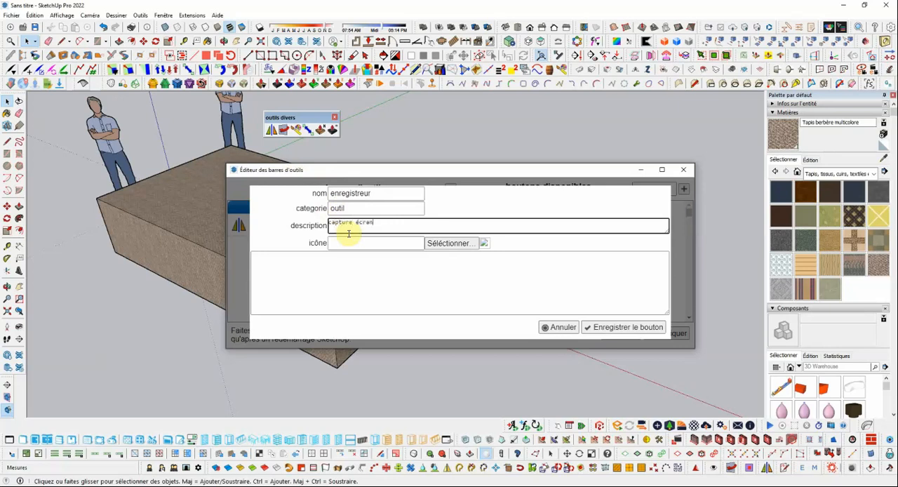
Step: Give the new button the unit_l.png icon from the af_Custom icons folder and save the button
click(456, 243)
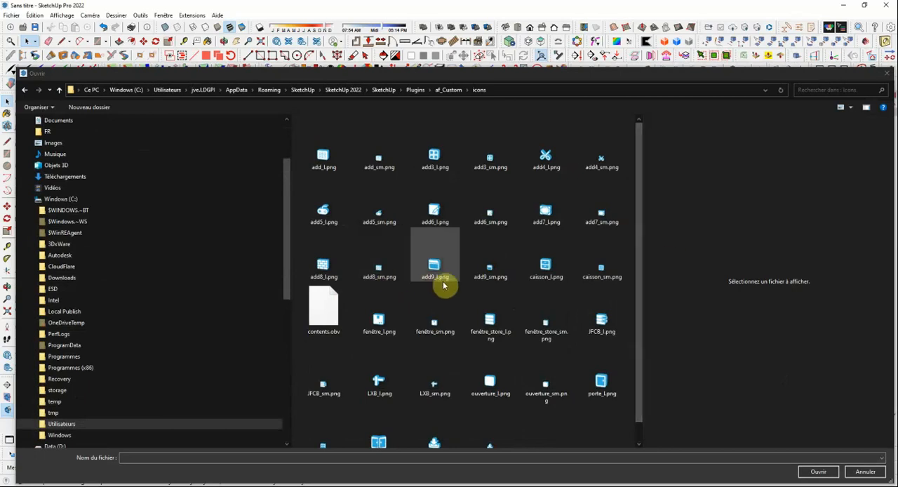
scroll(412, 249, down, 1)
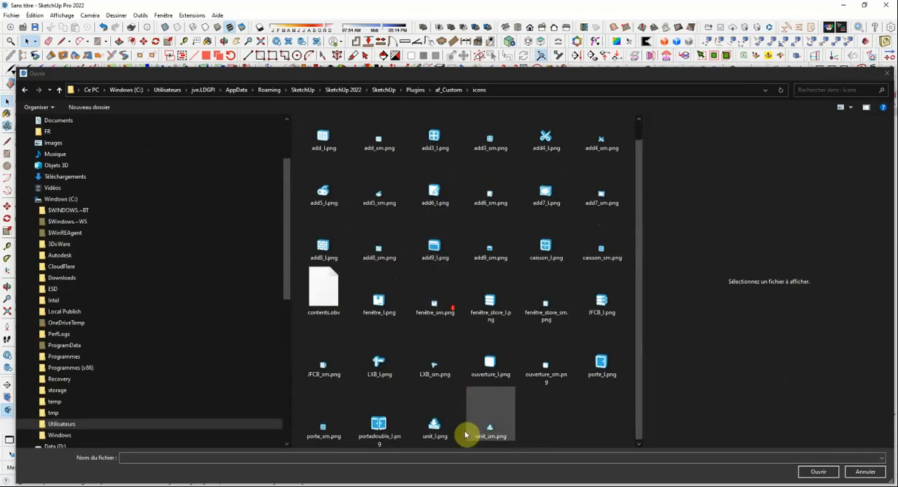
click(433, 427)
click(817, 471)
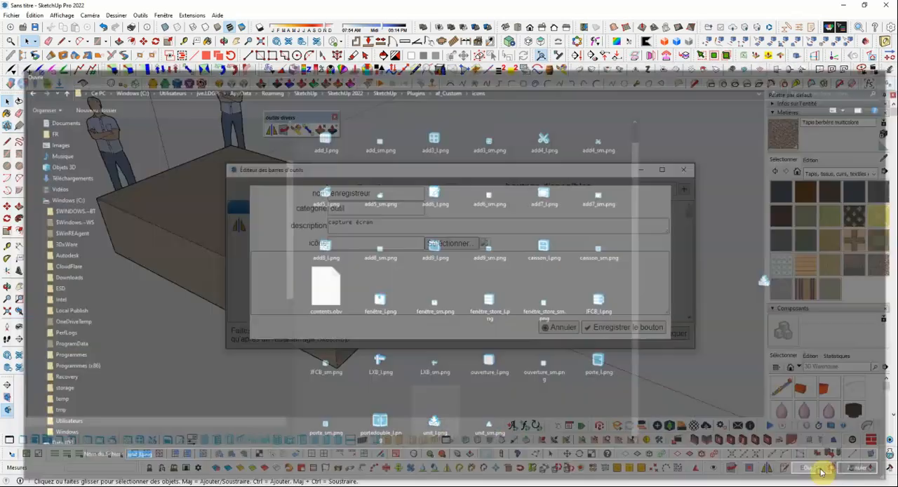
click(626, 330)
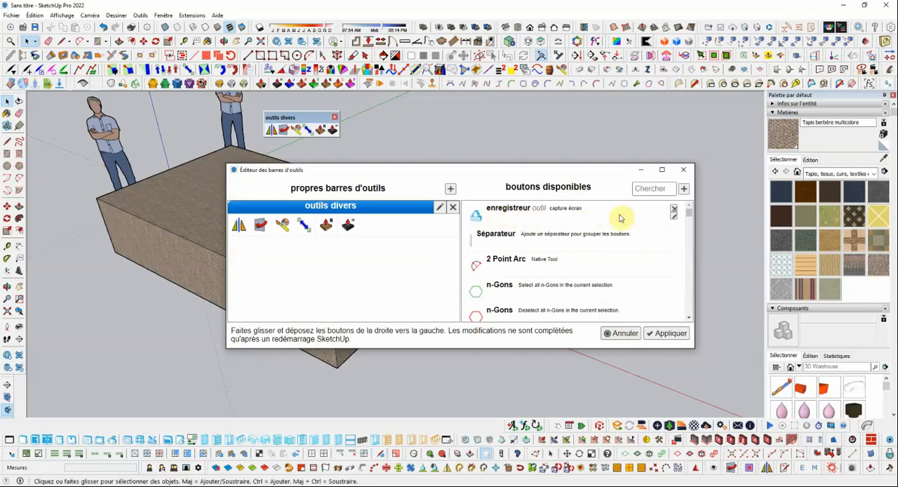
Step: Reopen the enregistreur button for editing and paste in the Ruby script that exports the active view with view.write_image(keys)
click(674, 219)
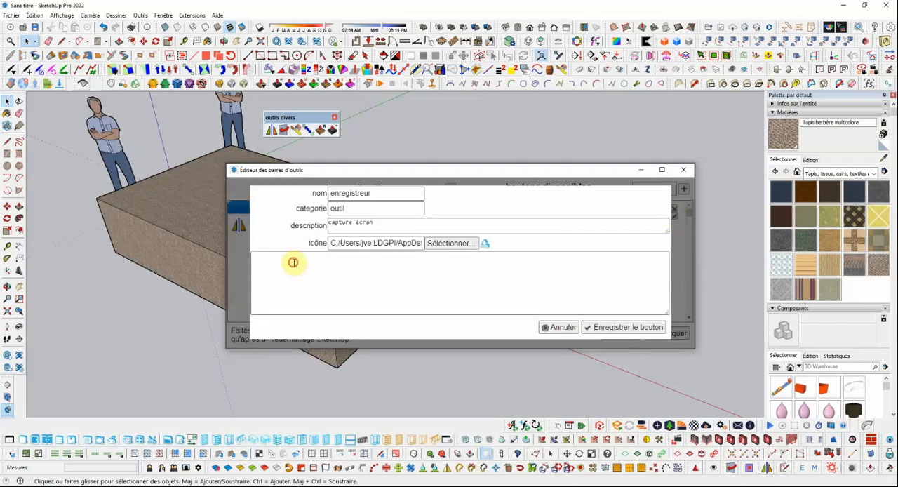
right_click(293, 263)
click(317, 315)
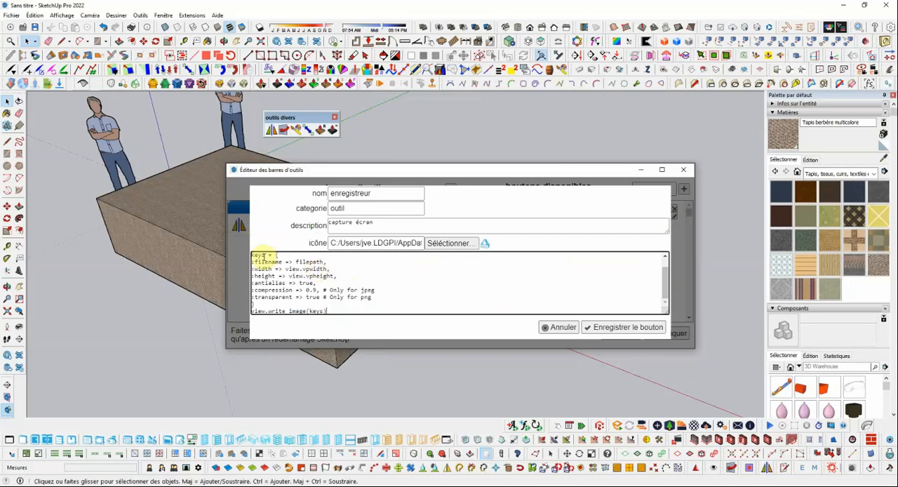
scroll(327, 274, up, 1)
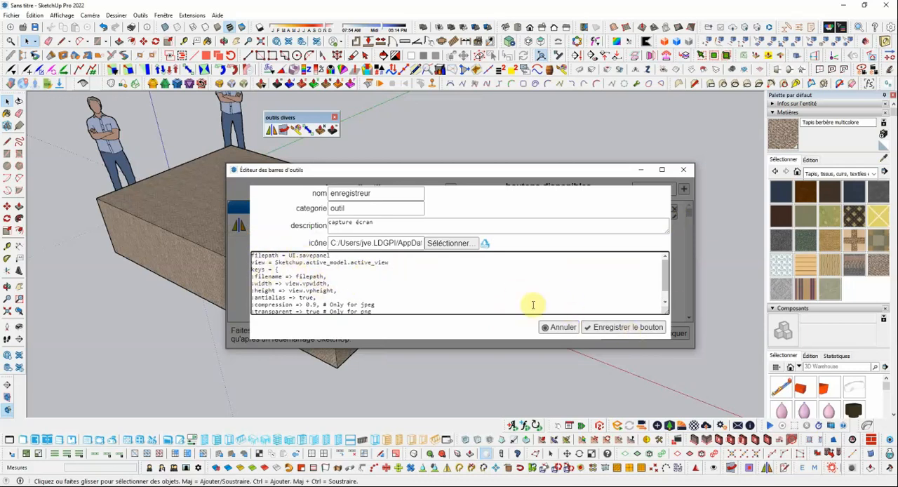
Step: Enlarge the script box and the toolbar editor window to fit the whole script, and save the enregistreur button
drag(666, 312, 676, 360)
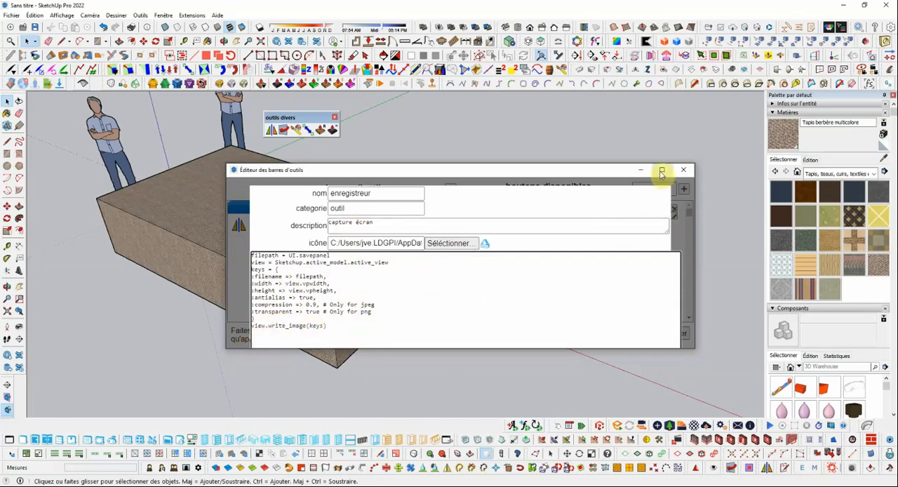
drag(611, 171, 590, 107)
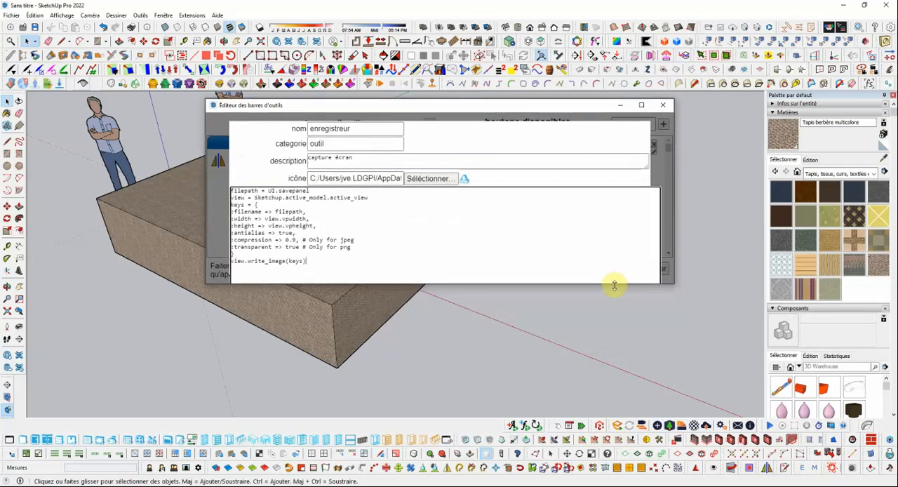
drag(618, 326, 618, 367)
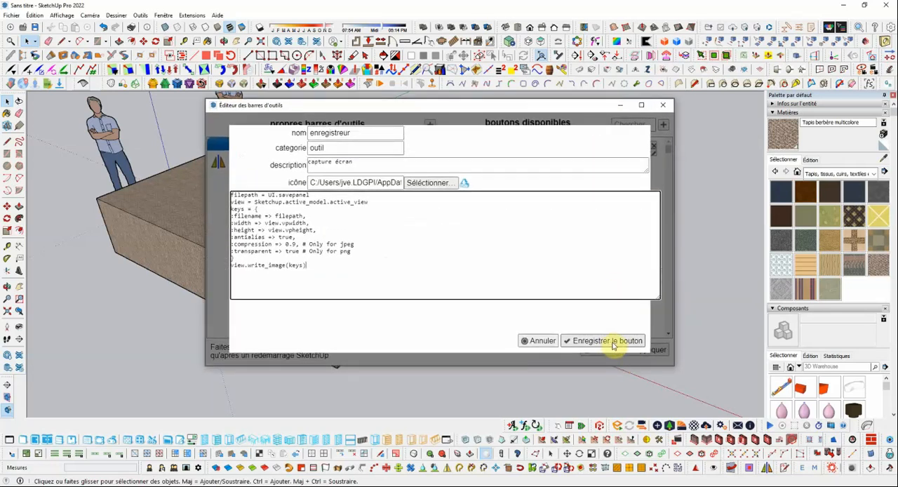
click(606, 342)
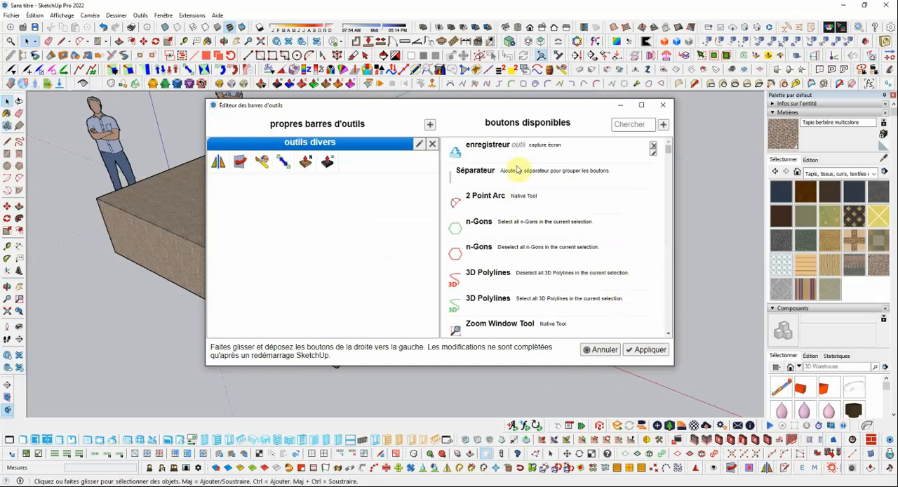
Step: Add the enregistreur button to the end of the outils divers toolbar, apply the change and reposition the toolbar
drag(442, 160, 358, 179)
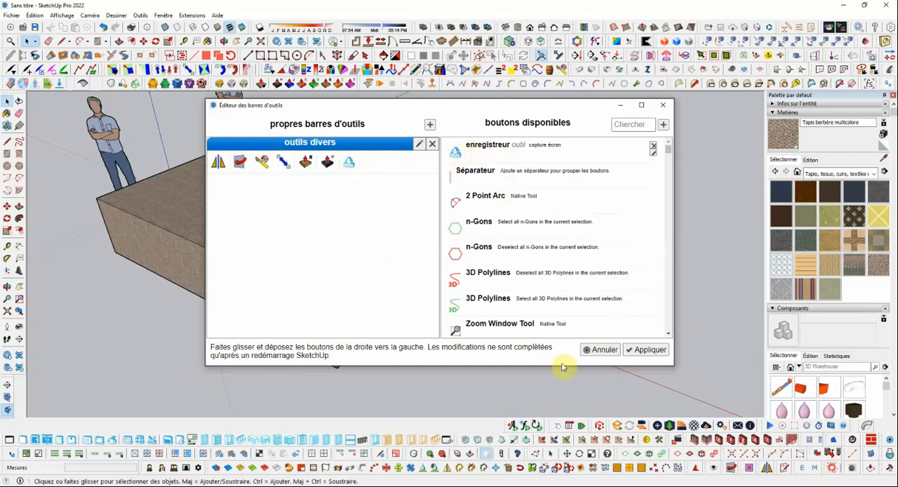
click(650, 350)
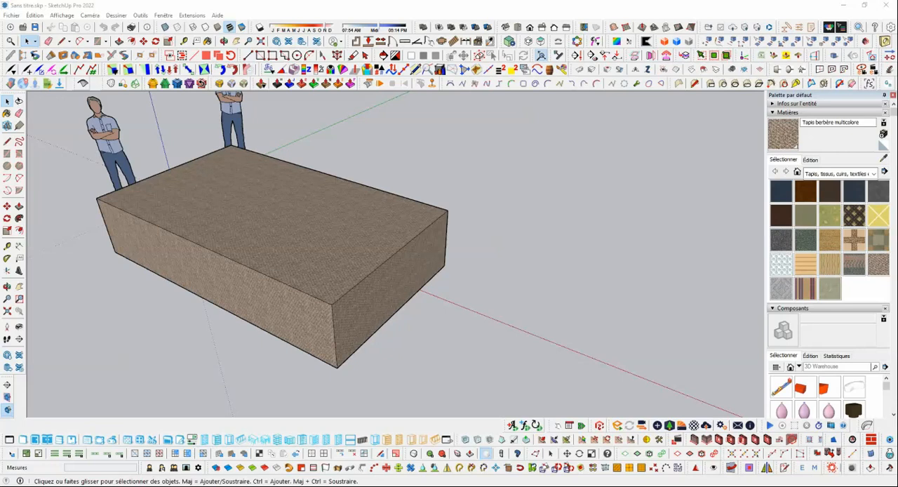
click(467, 188)
drag(304, 117, 329, 117)
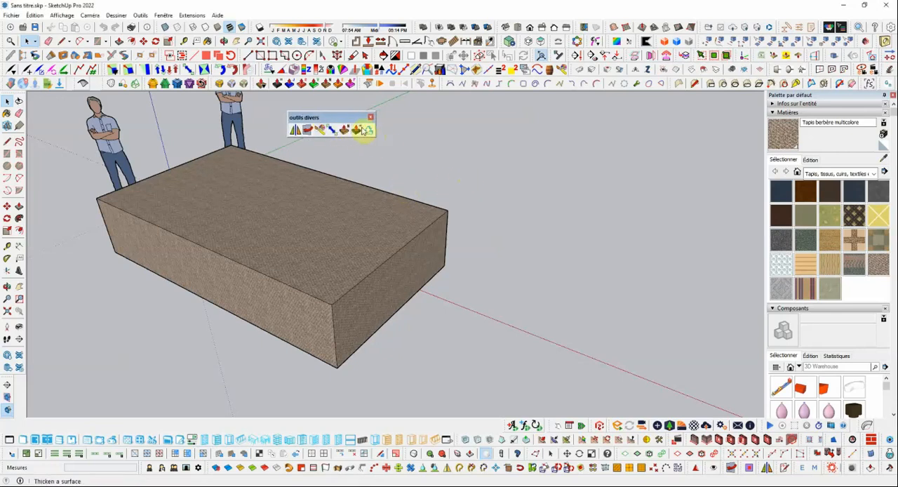
Step: Export the current view of the box with the capture écran tool, saving it to the desktop (Bureau) as test01.png
scroll(266, 234, down, 1)
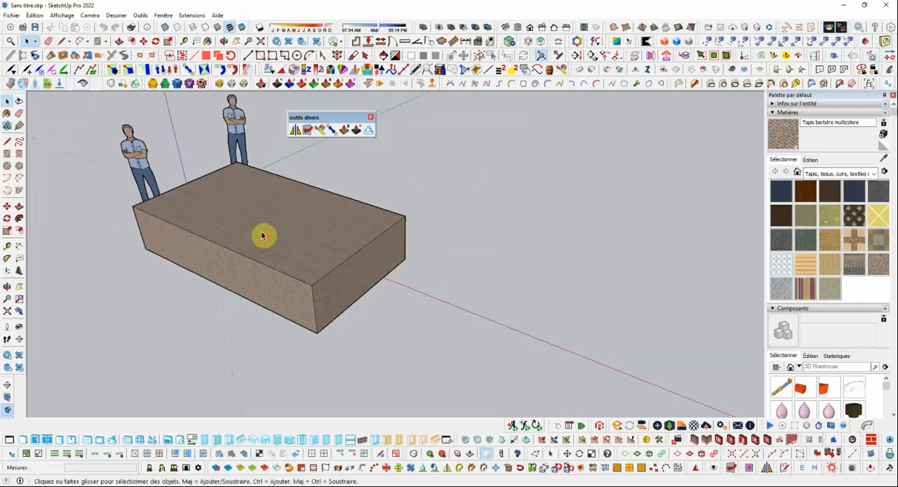
click(369, 131)
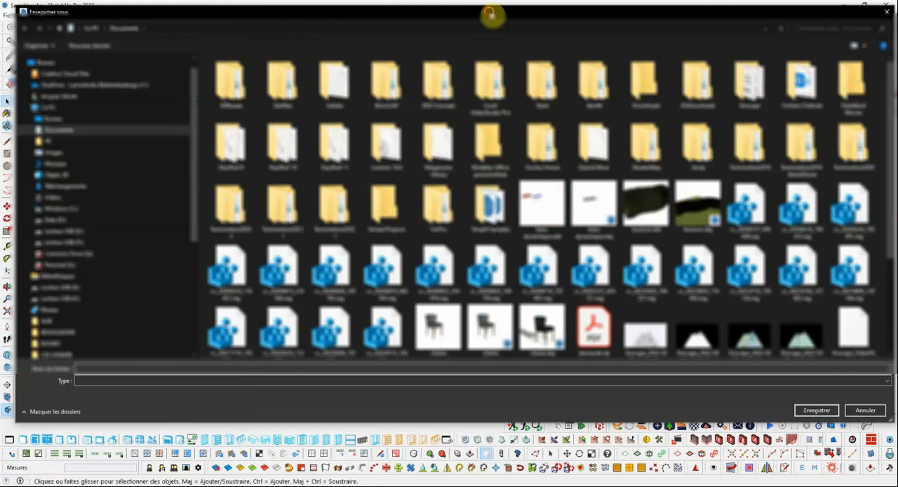
drag(491, 14, 476, 26)
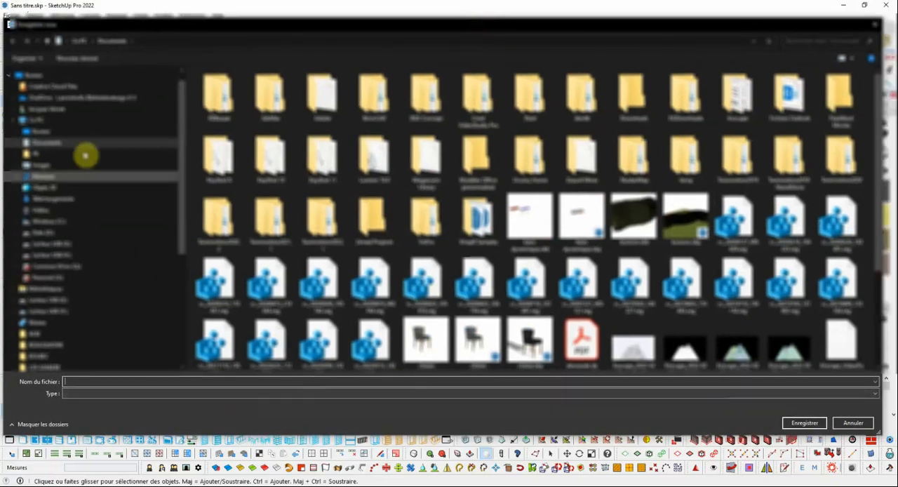
click(33, 76)
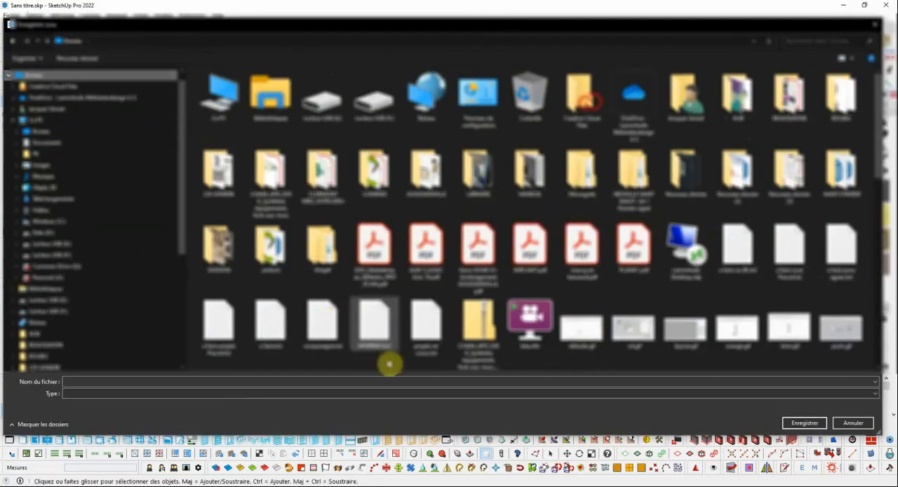
click(87, 380)
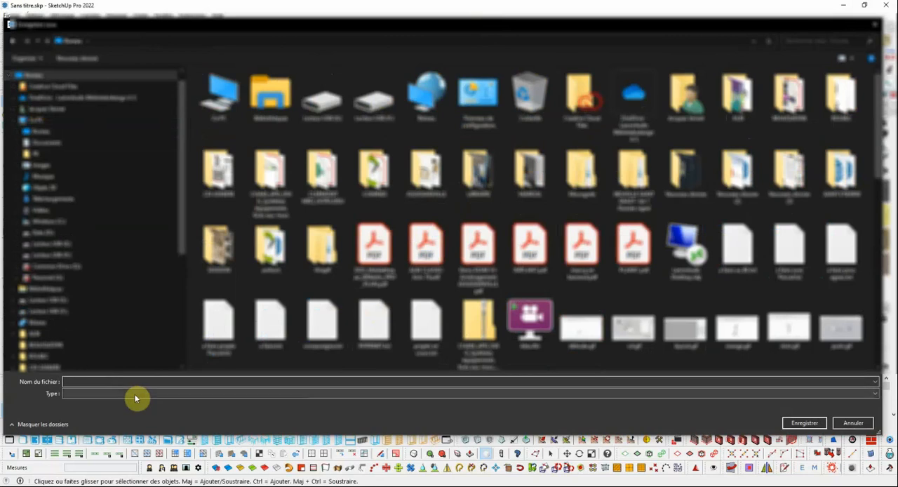
text(test)
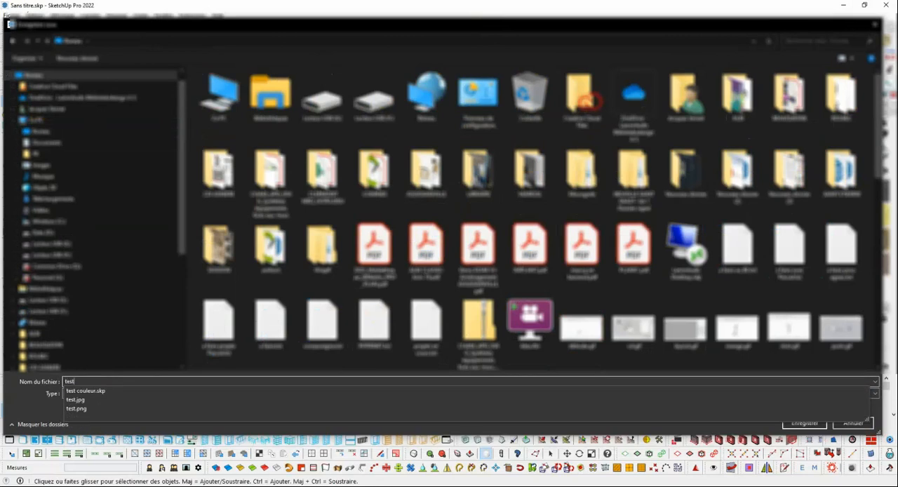
text(01.png)
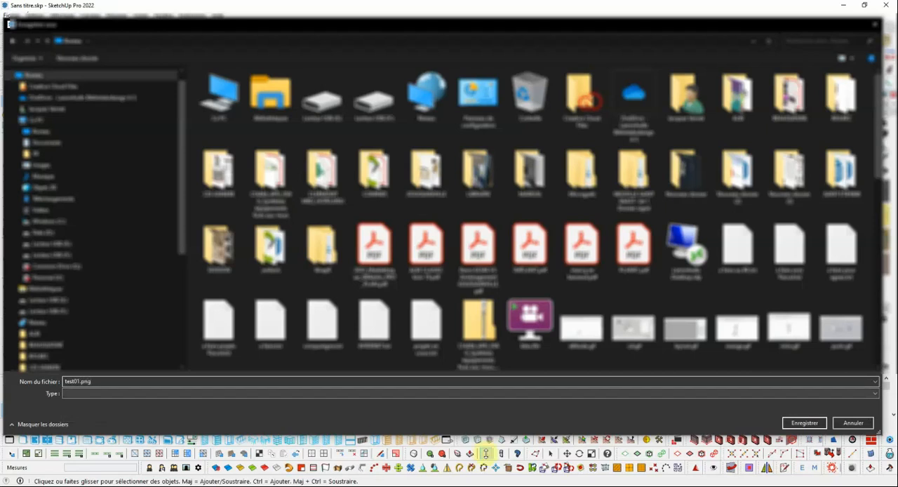
click(799, 423)
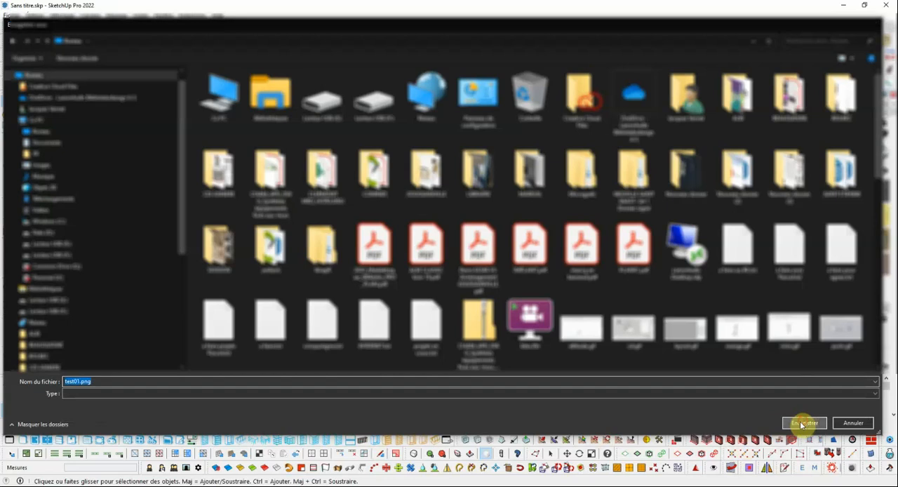
Step: Open test01.png from the Windows desktop in Photos to check the exported view, and close the viewer
click(842, 6)
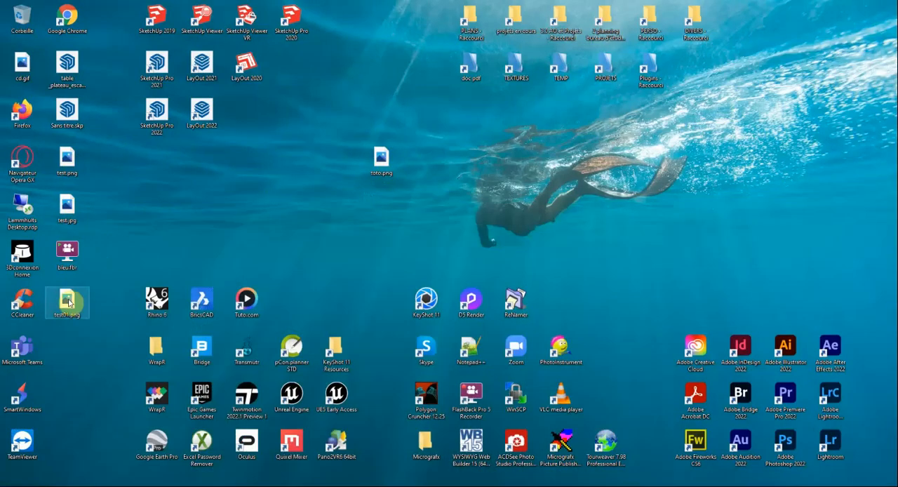
double_click(68, 301)
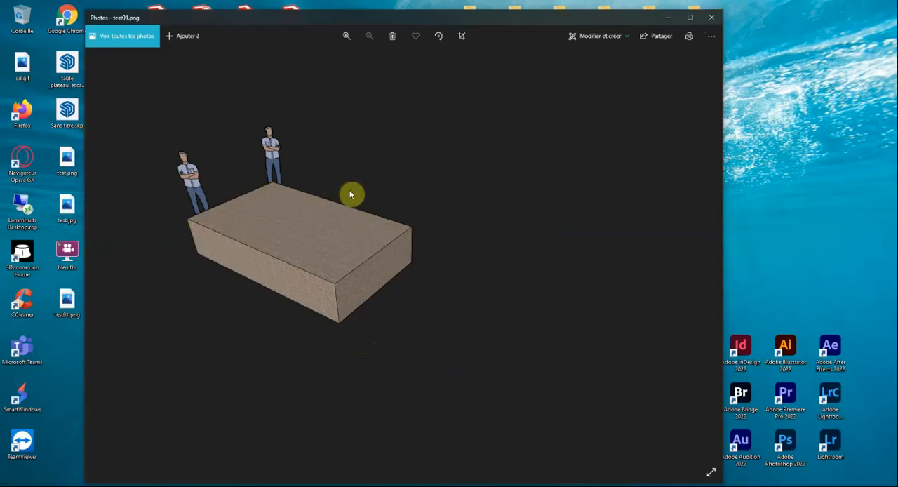
click(712, 22)
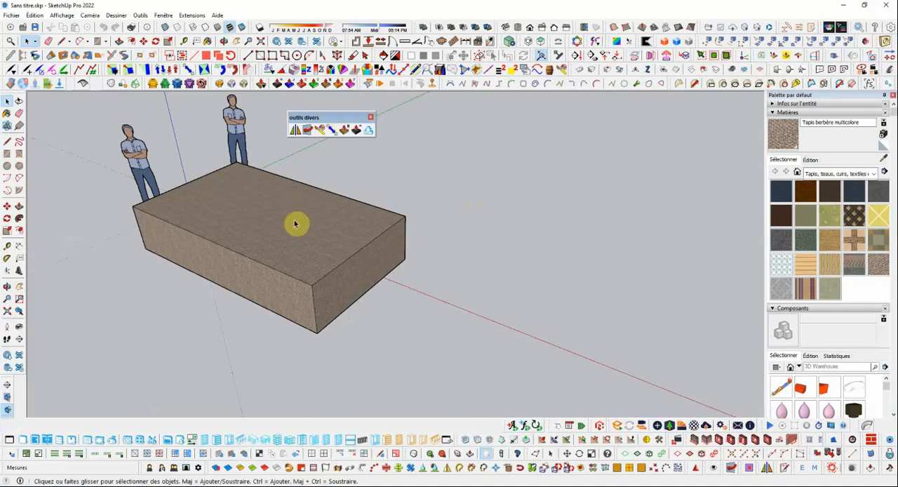
Step: Move the outils divers toolbar closer to the box, above its far corner in the drawing area
scroll(293, 289, down, 1)
scroll(320, 231, down, 2)
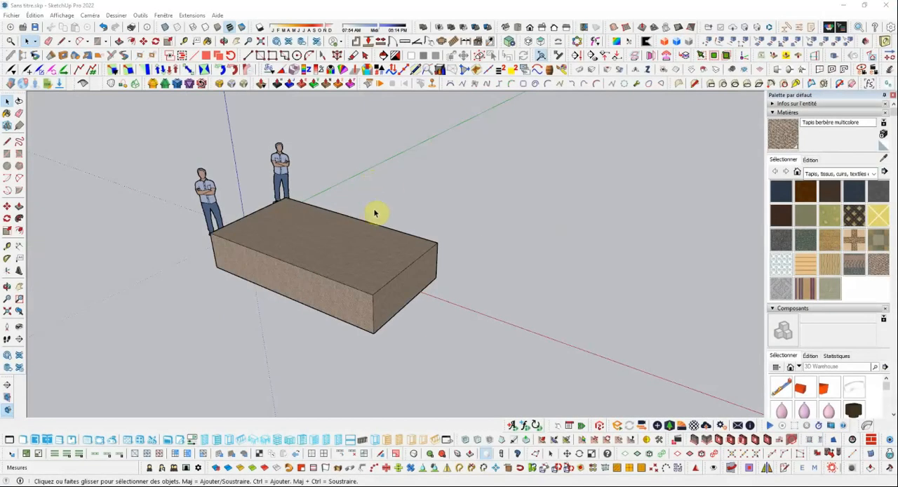
click(378, 181)
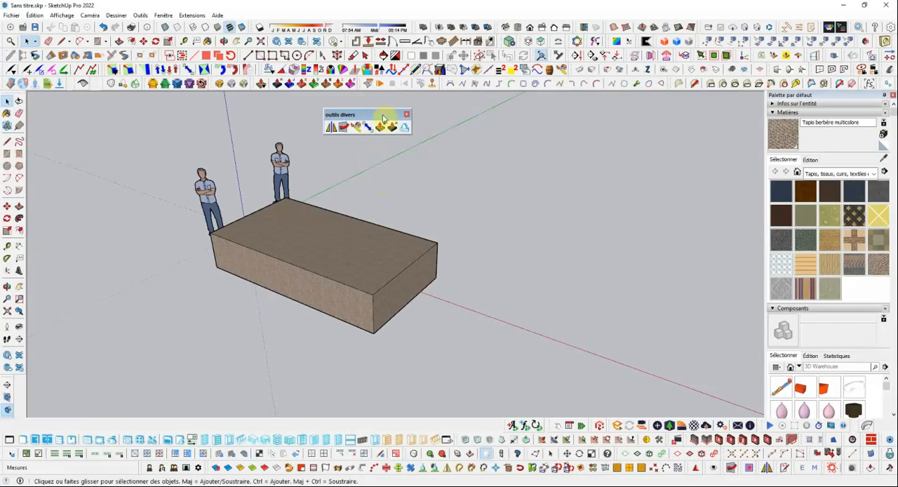
drag(383, 117, 412, 127)
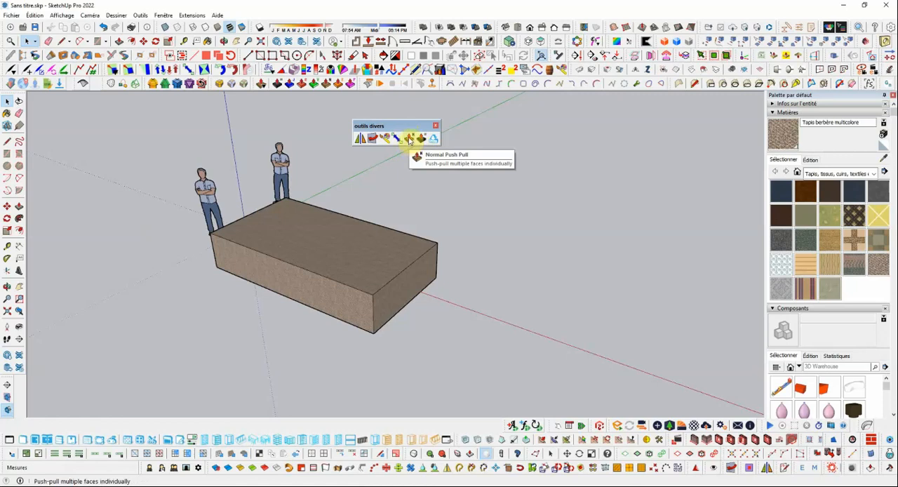
drag(407, 126, 450, 162)
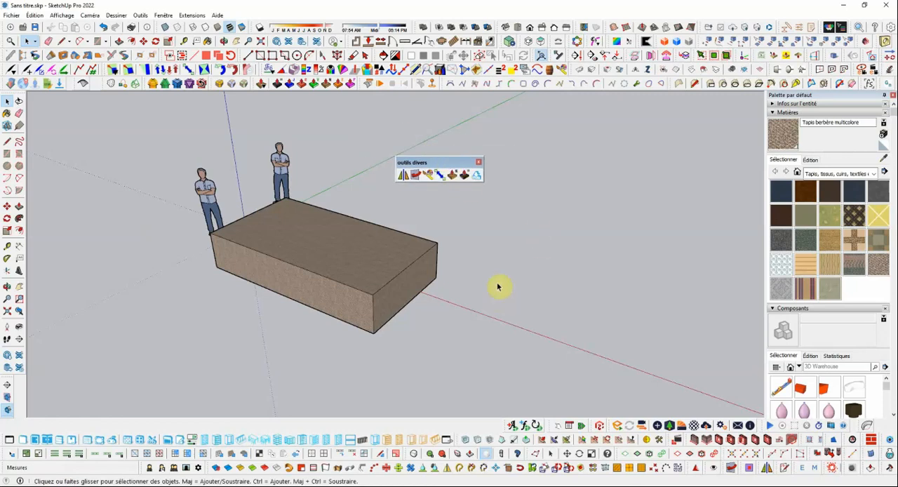
Step: Extend the box along the red axis by about 2 m, pulling its end face with Normal Push Pull
scroll(497, 286, up, 2)
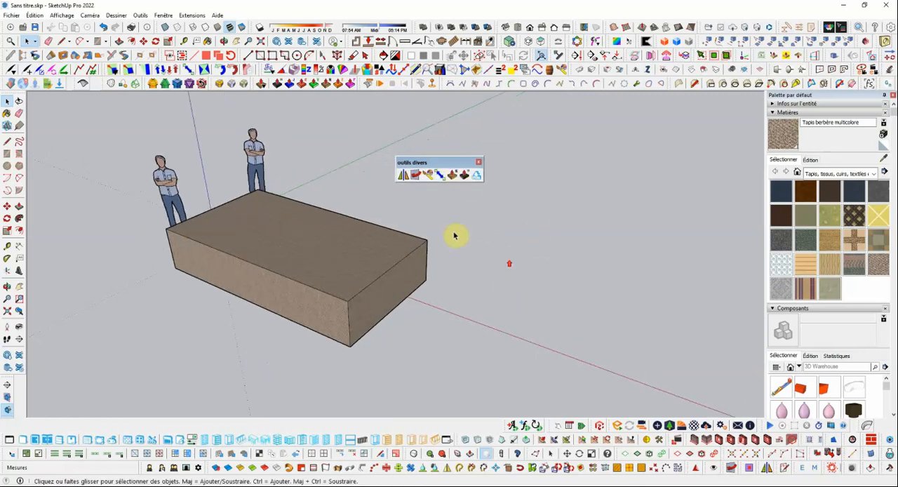
click(455, 178)
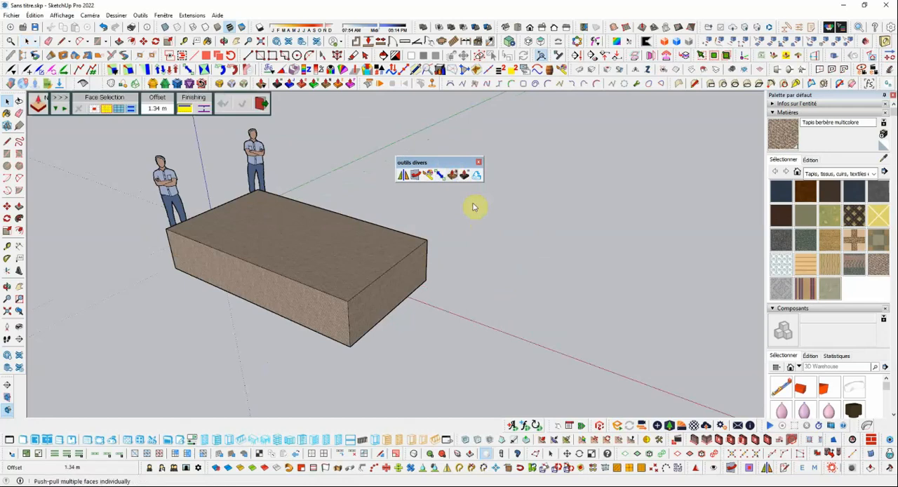
drag(413, 273, 532, 294)
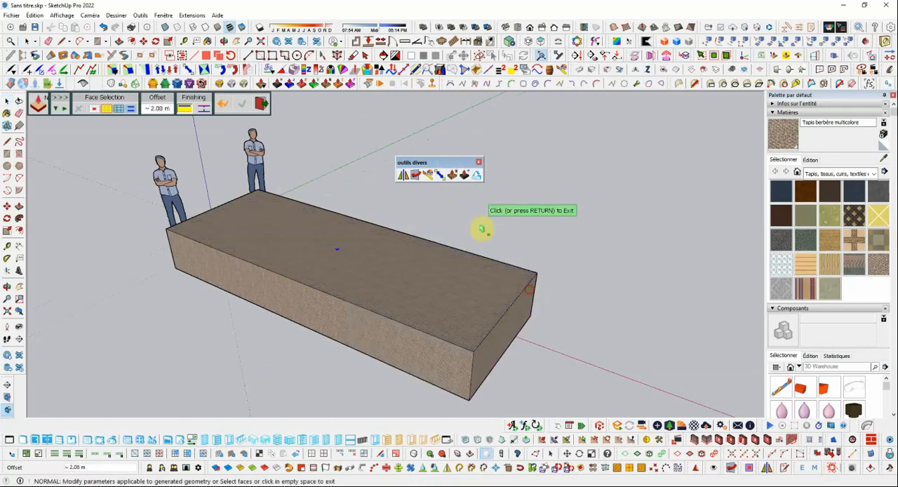
Step: Shorten the box along the red axis with the Box Stretching tool's end-face grip, and leave the tool with nothing selected
click(441, 176)
click(486, 278)
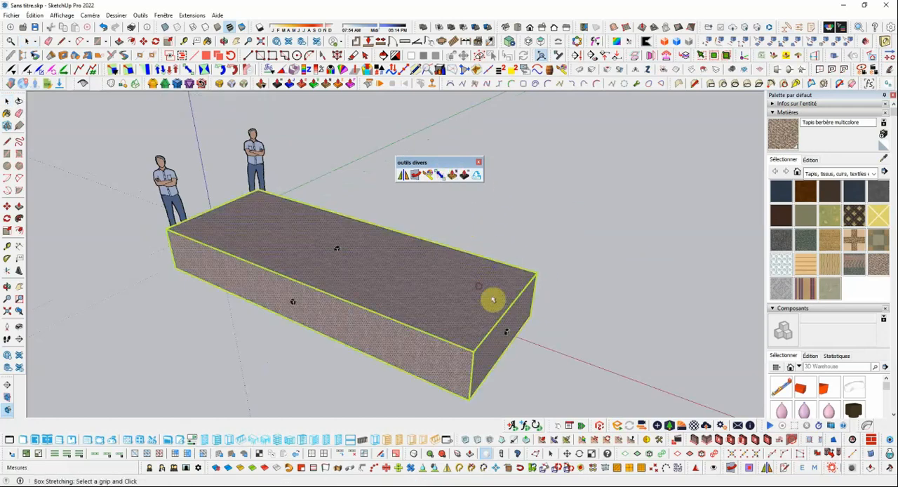
drag(511, 331, 401, 295)
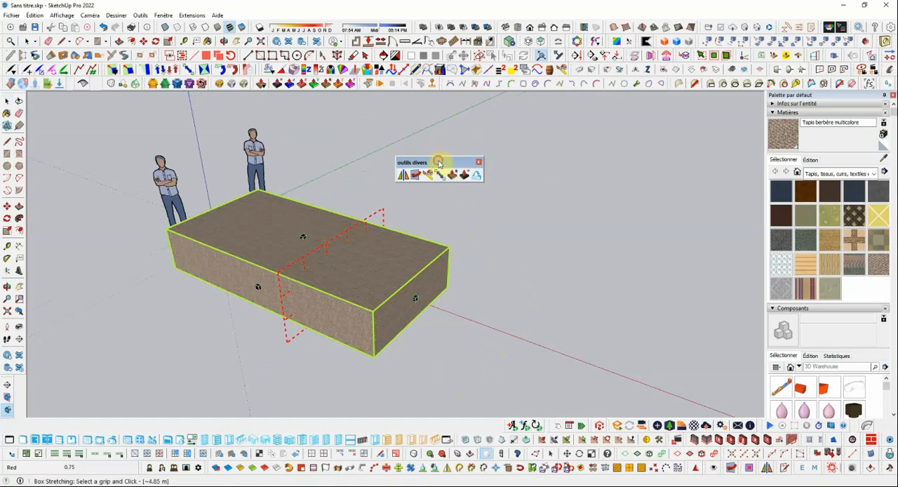
drag(438, 162, 430, 157)
click(7, 102)
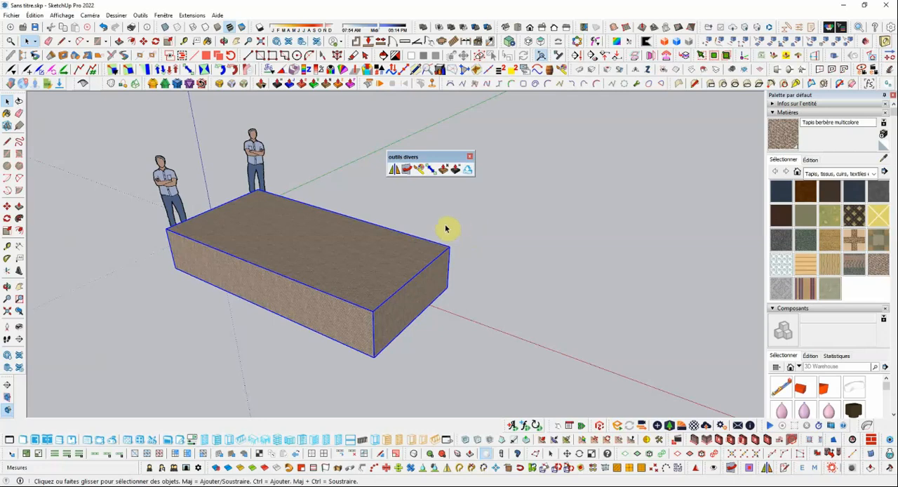
click(477, 251)
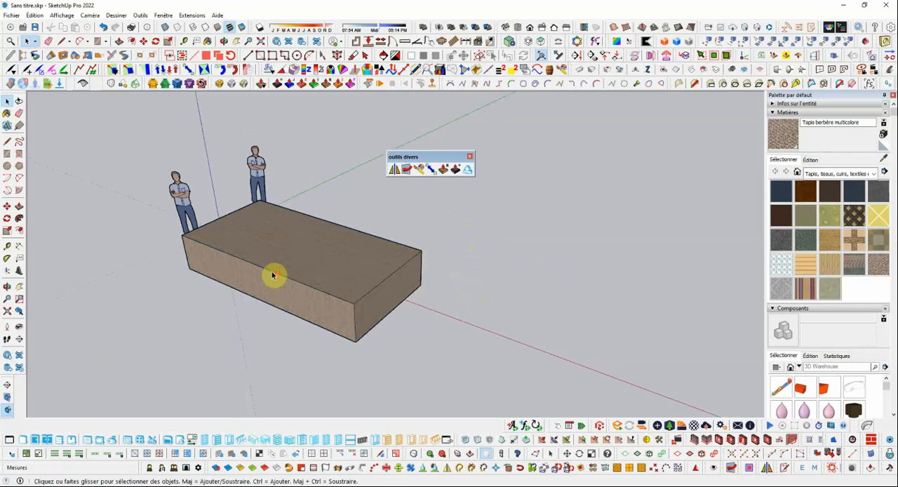
middle_drag(274, 274, 449, 278)
scroll(396, 270, down, 3)
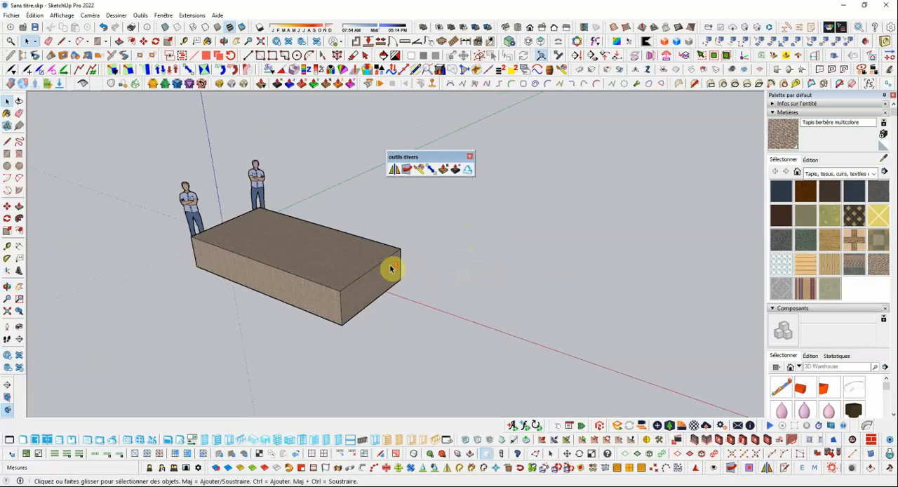
scroll(386, 270, up, 2)
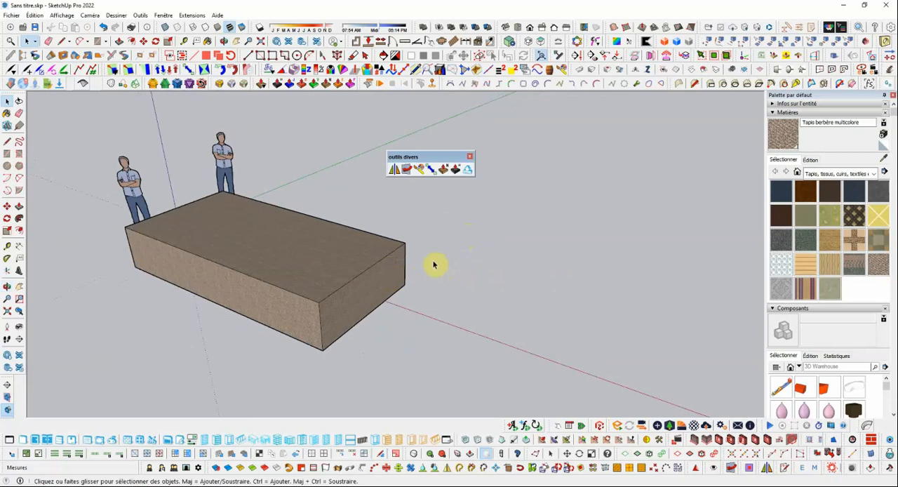